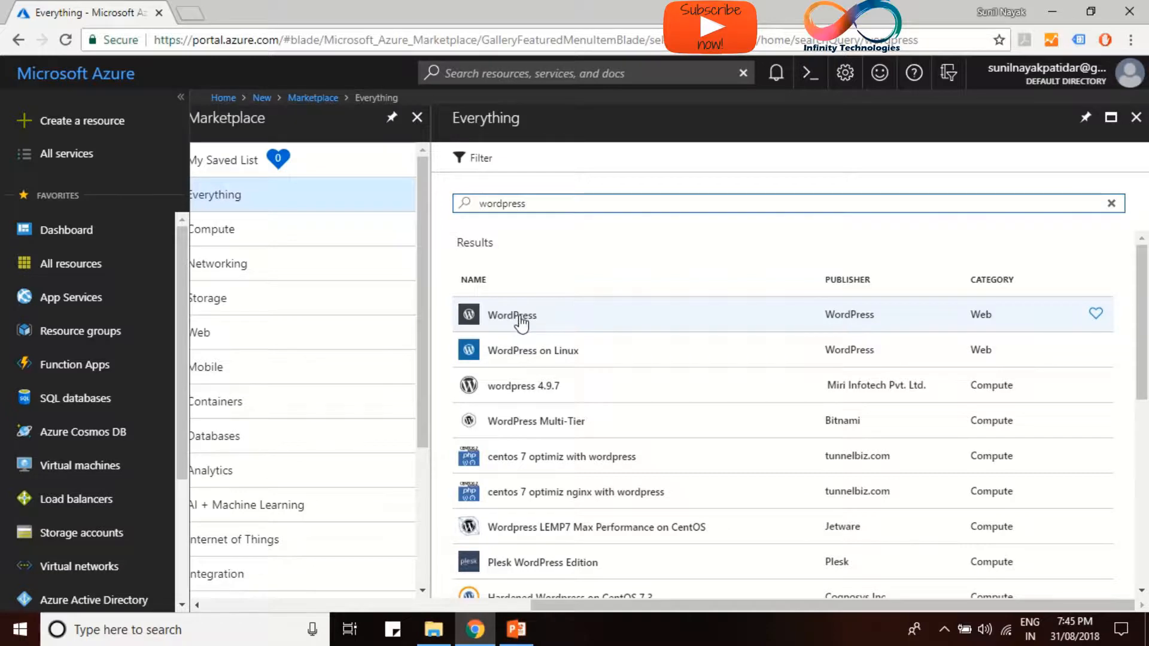
Open the WordPress (Web) Marketplace offering and begin creating a WordPress web app
click(538, 325)
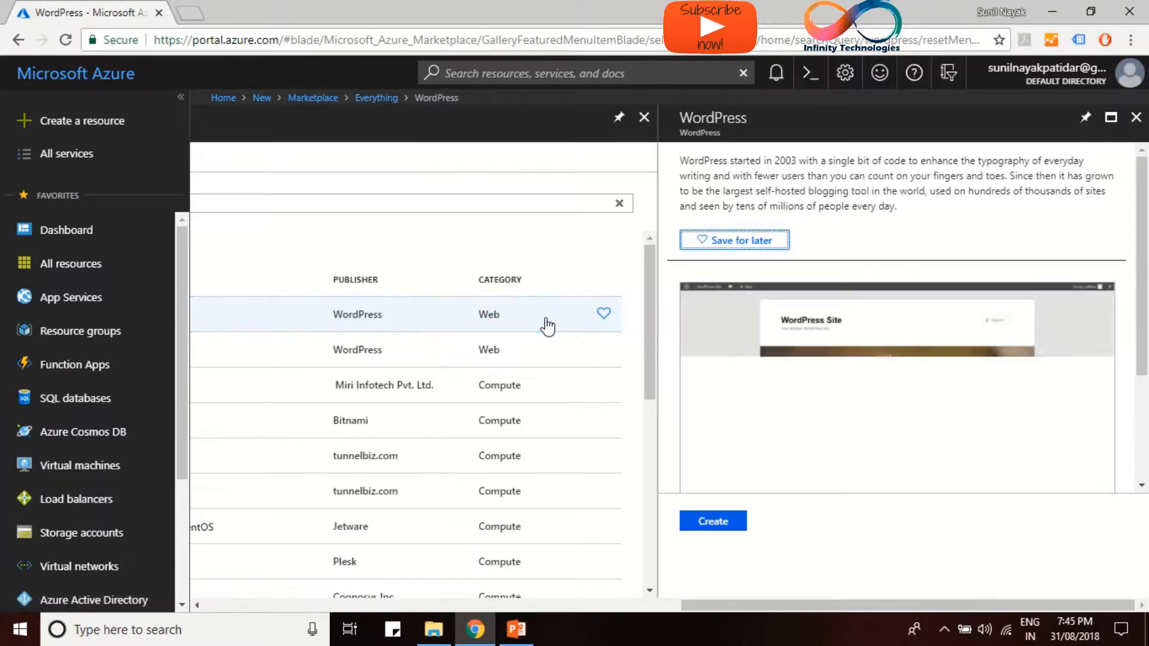
click(719, 523)
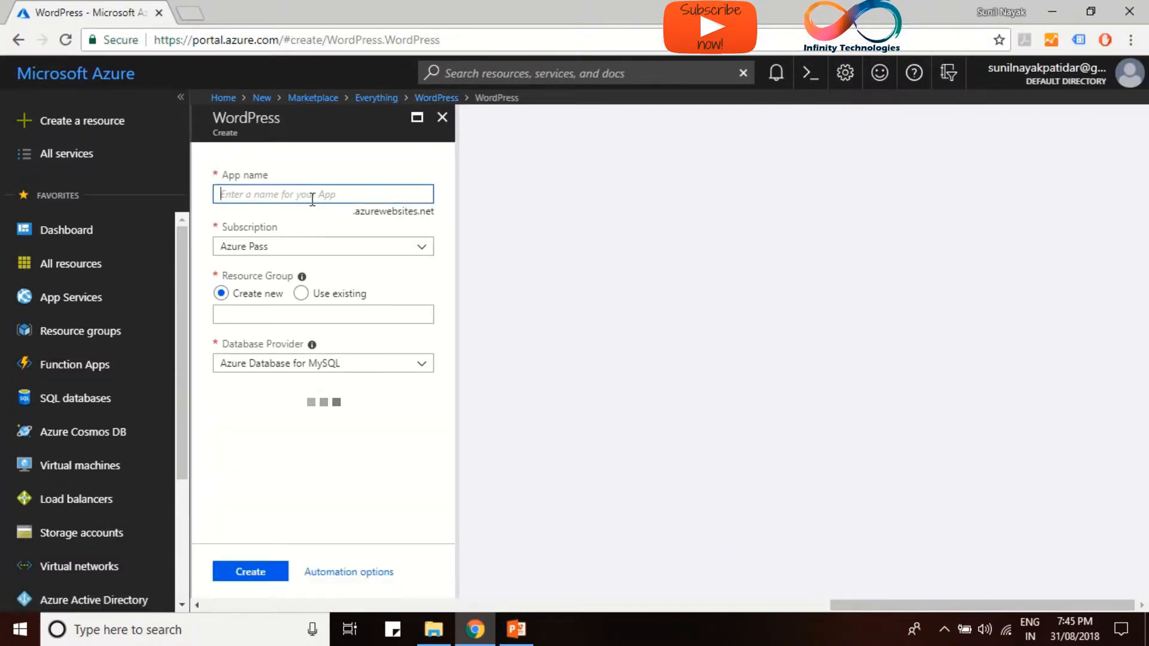
Name the app infinitytechnologies and keep the Azure Pass subscription
text(infini)
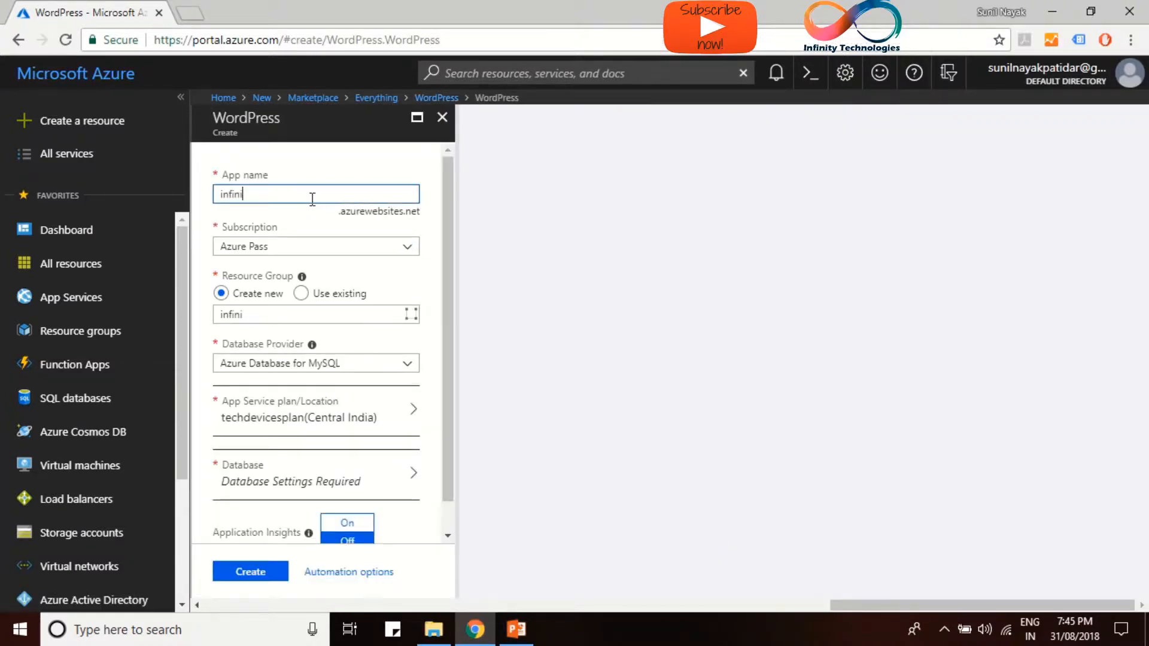
text(tyt)
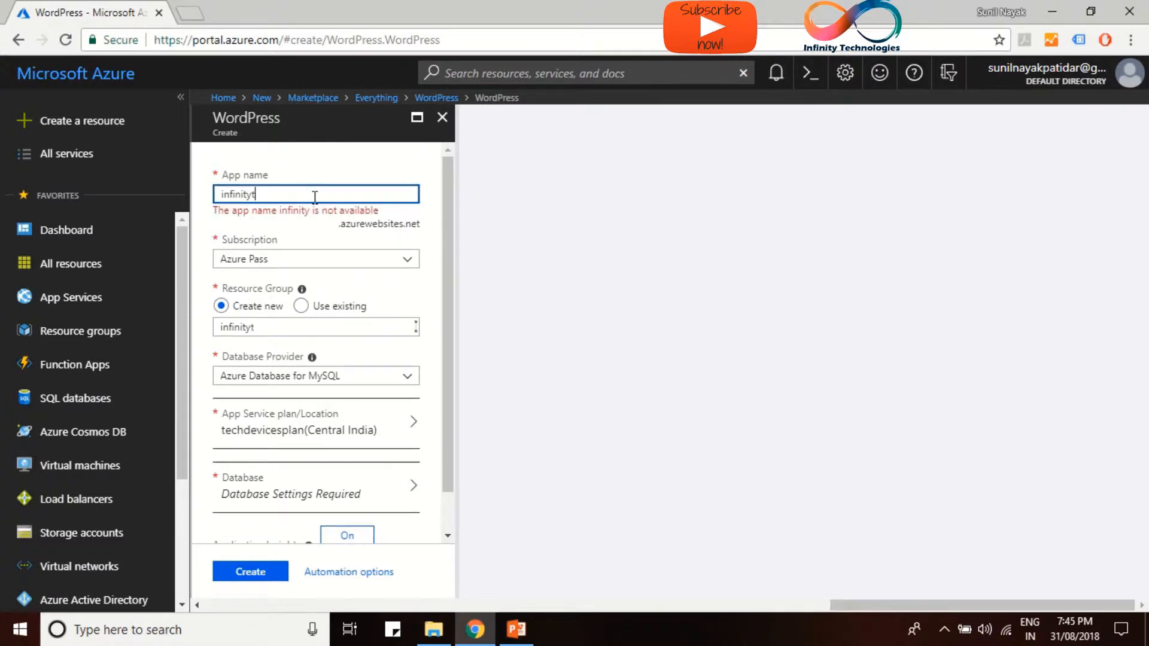
text(echnologies)
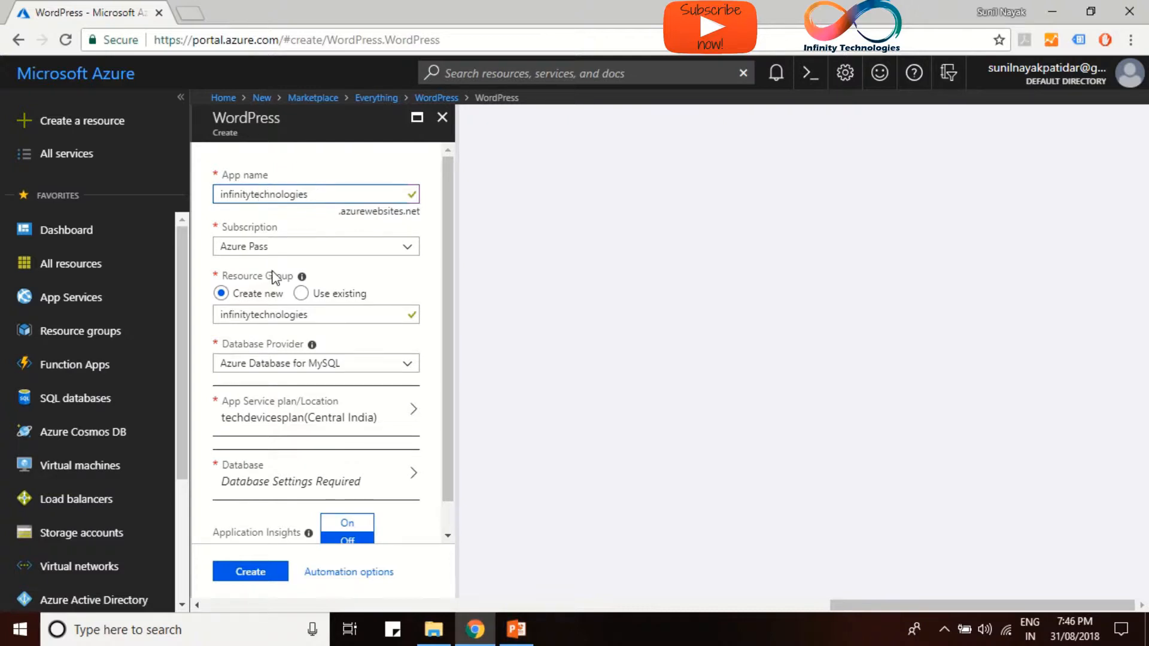
click(262, 246)
click(289, 266)
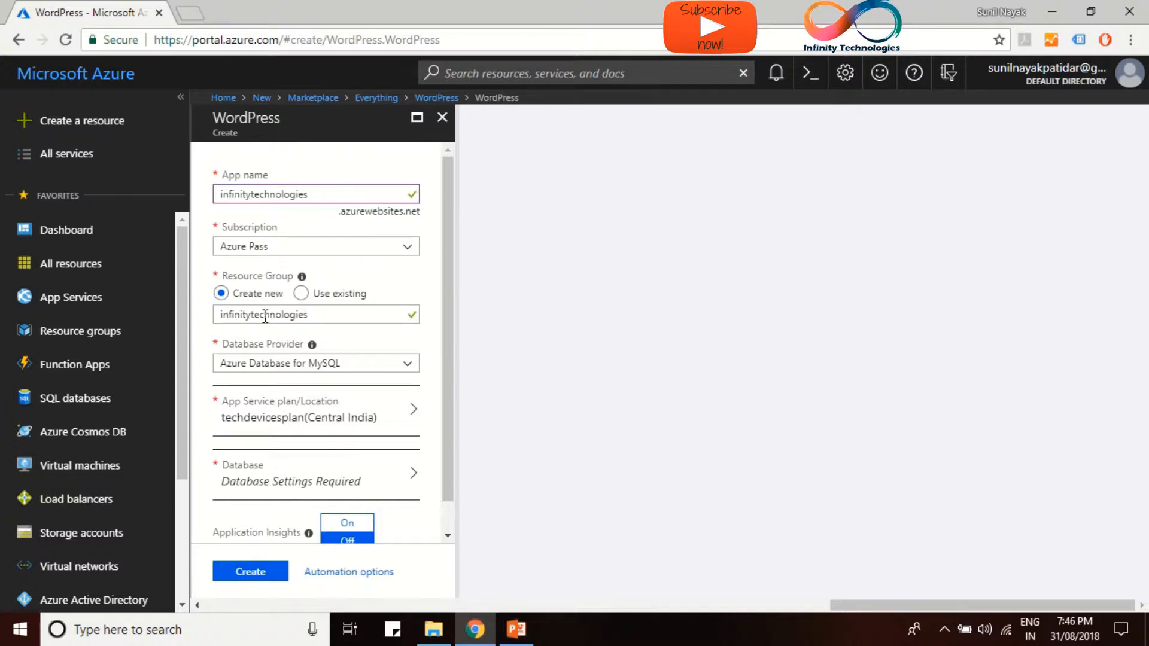
Set the database provider to MySQL In App and bring up the App Service plan list
scroll(252, 323, down, 1)
mouse_move(310, 314)
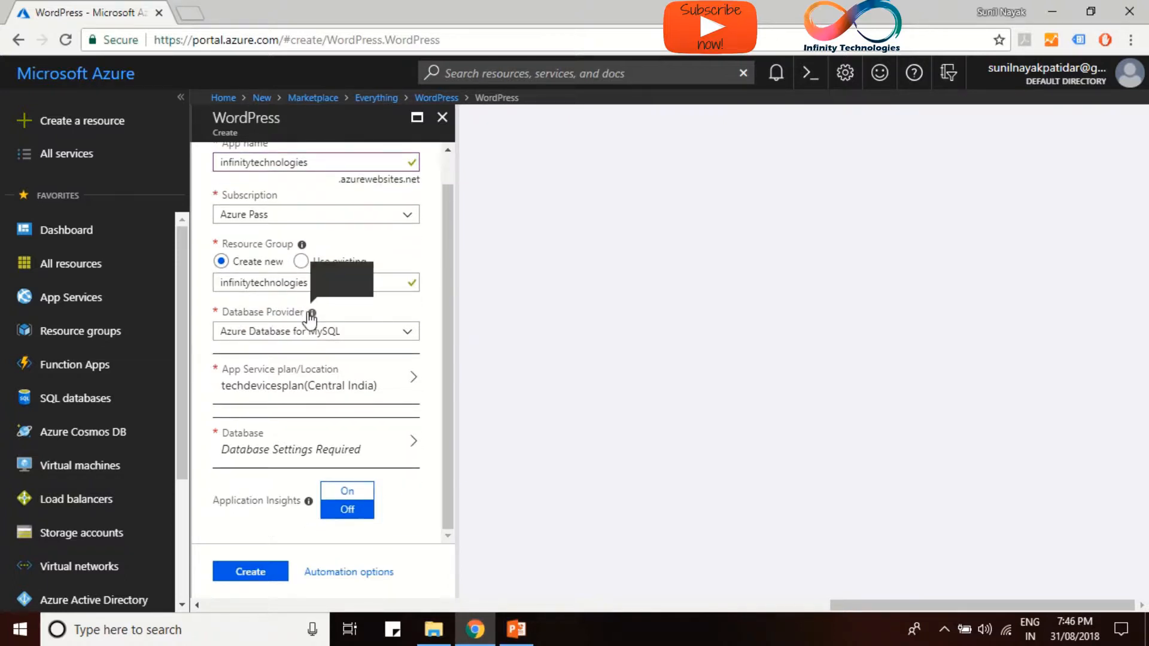
click(290, 334)
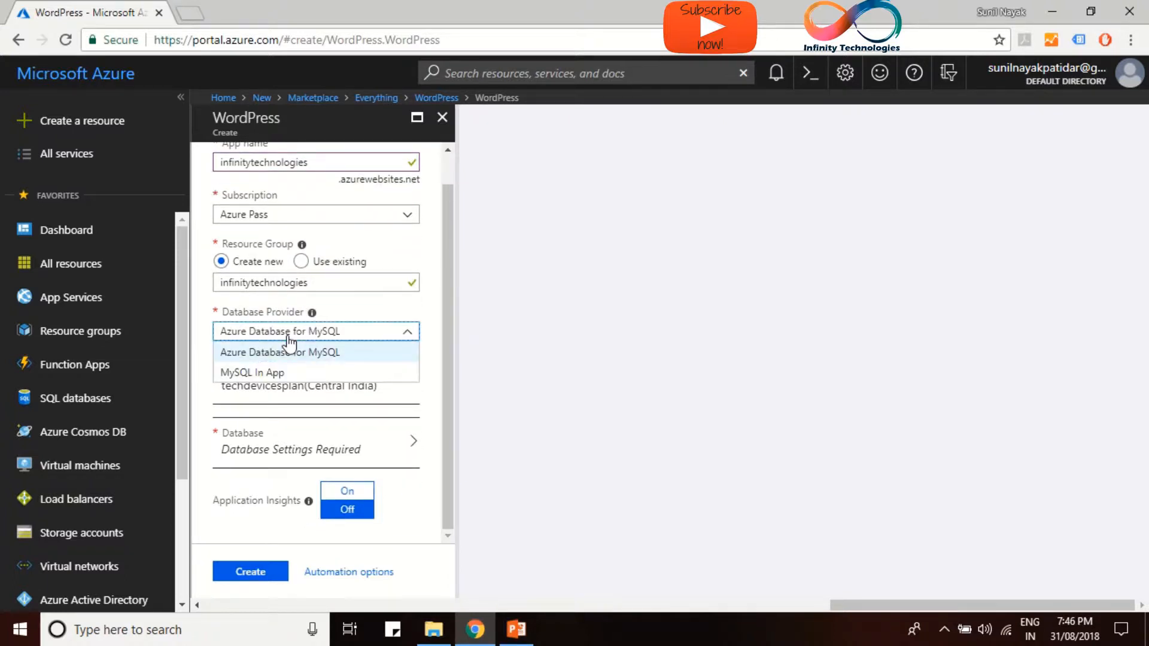
click(261, 374)
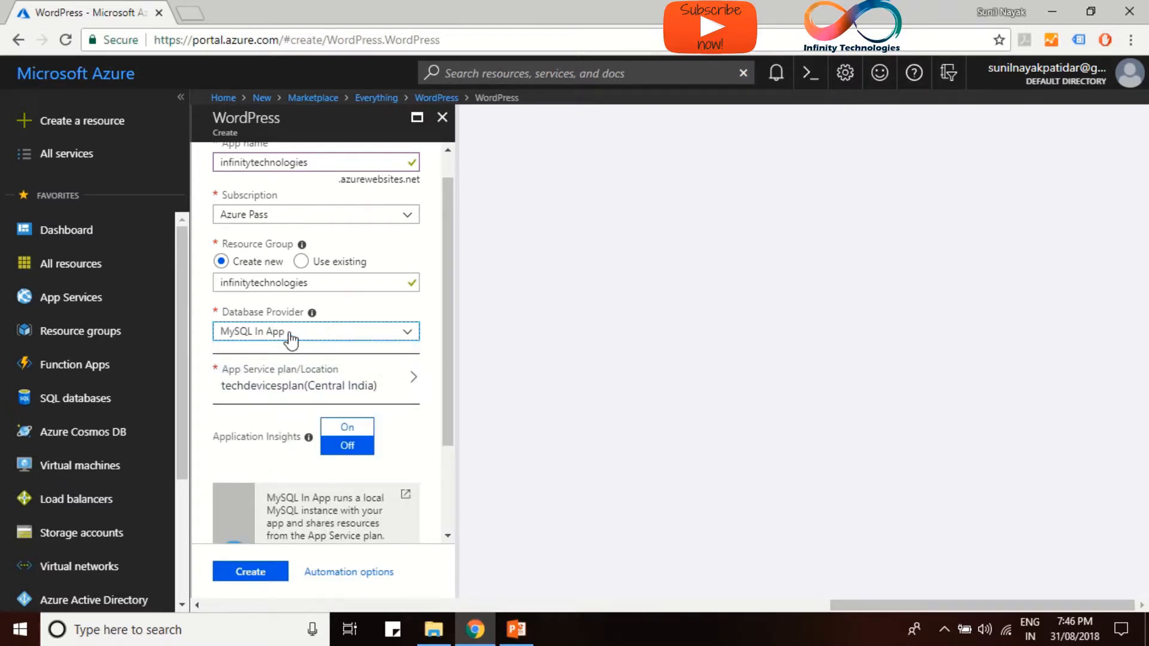
click(292, 339)
click(296, 350)
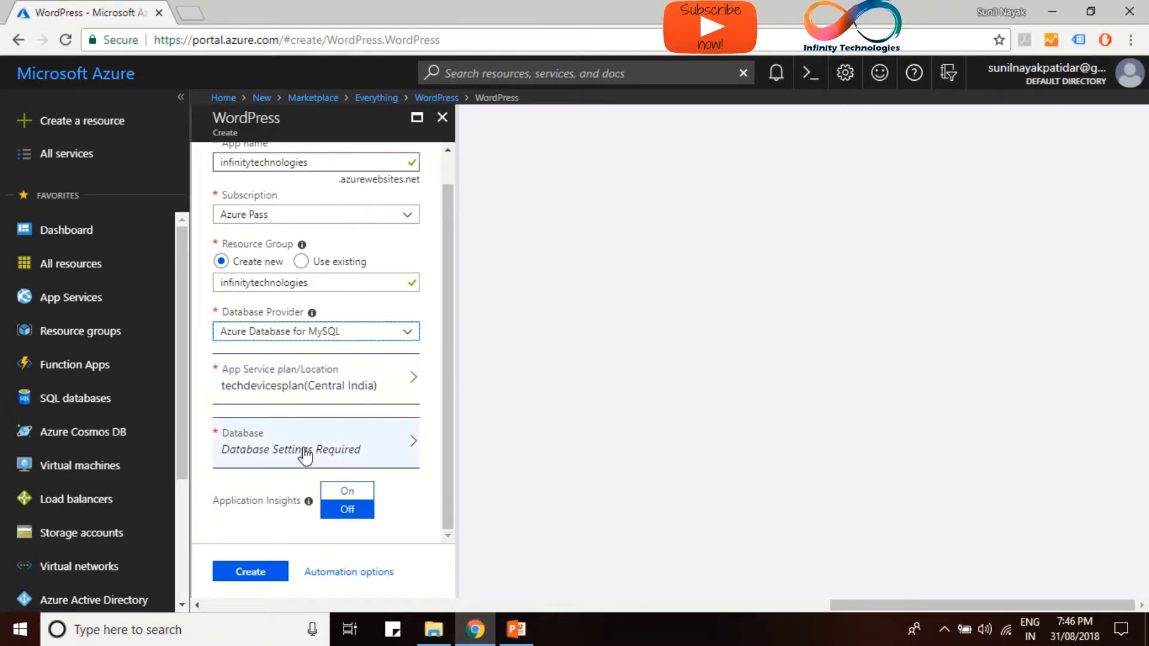
click(271, 336)
click(271, 372)
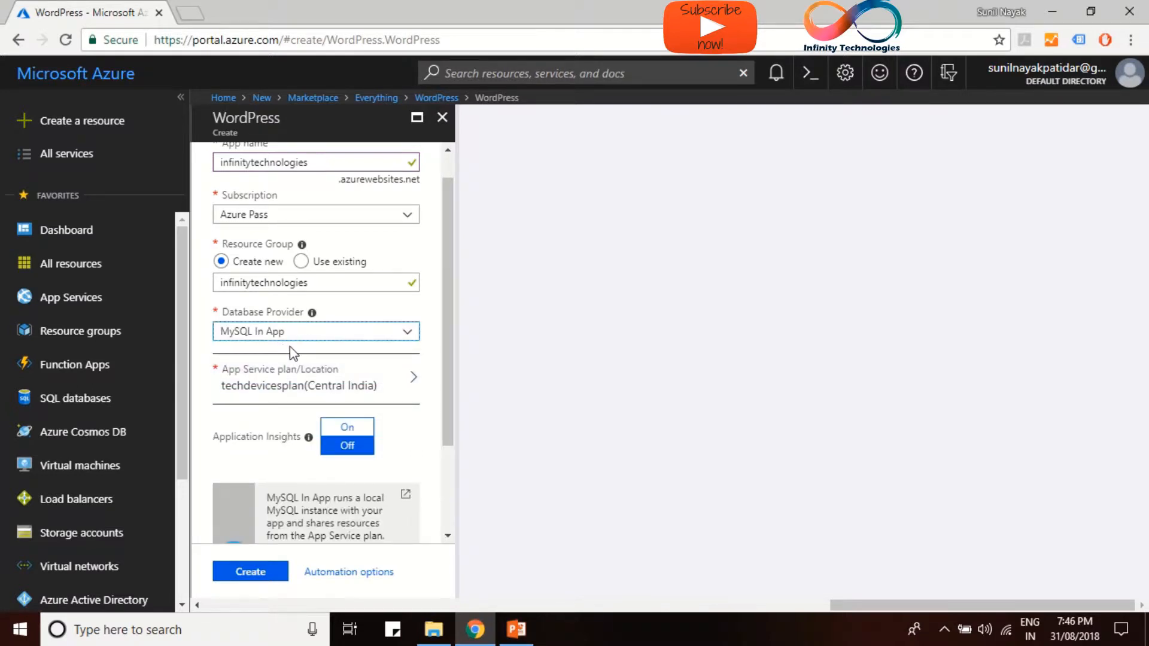
click(337, 398)
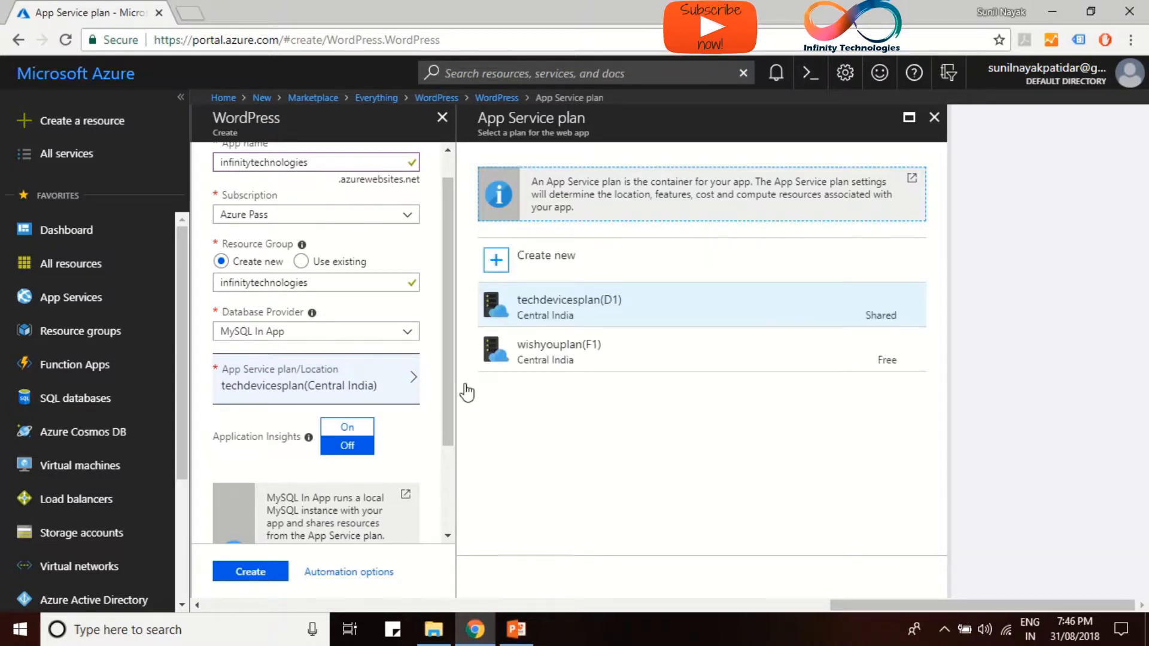
Create a new App Service plan wpplan in Southeast Asia on the F1 Free tier
click(561, 276)
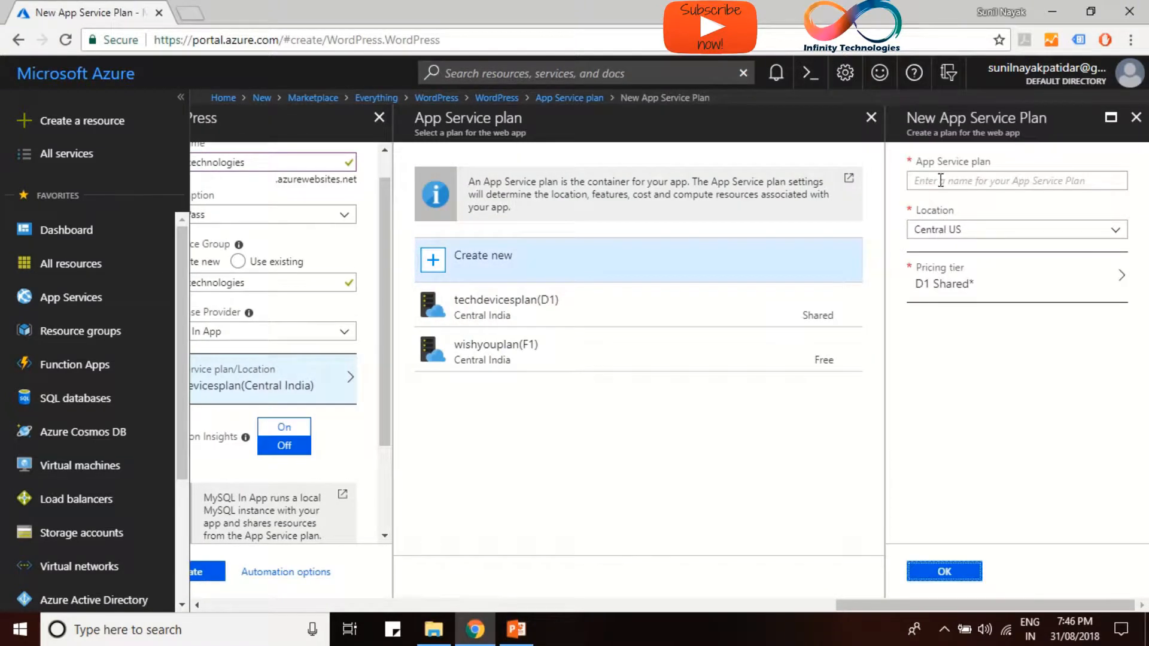
click(941, 181)
text(wpplan)
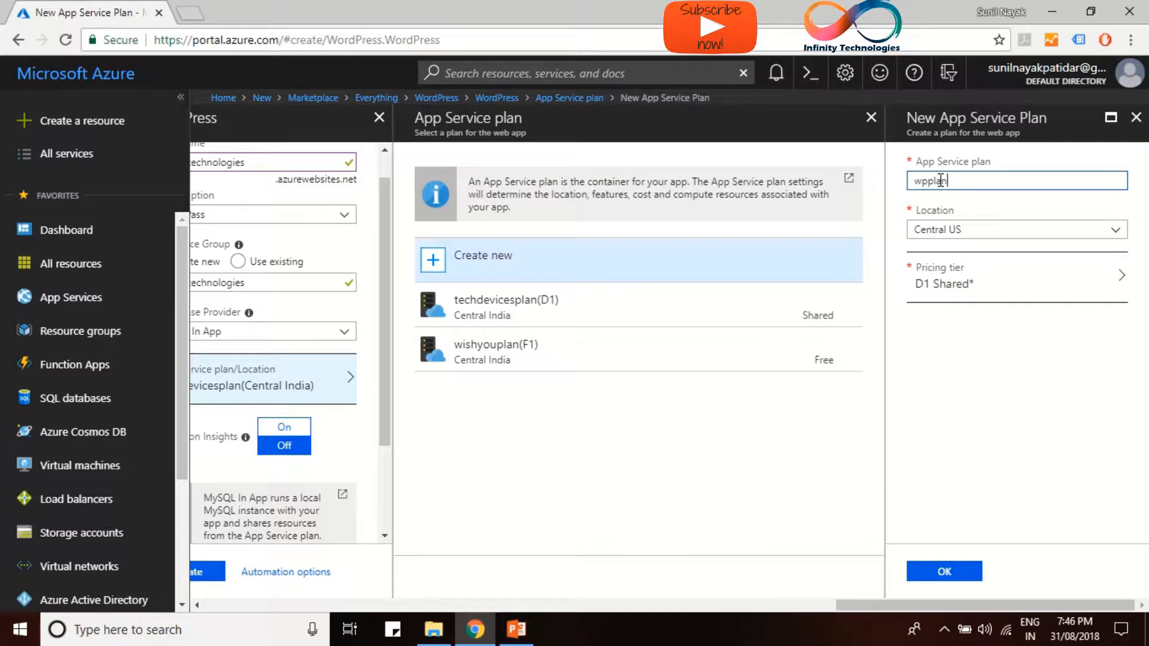
click(1024, 235)
scroll(951, 437, down, 5)
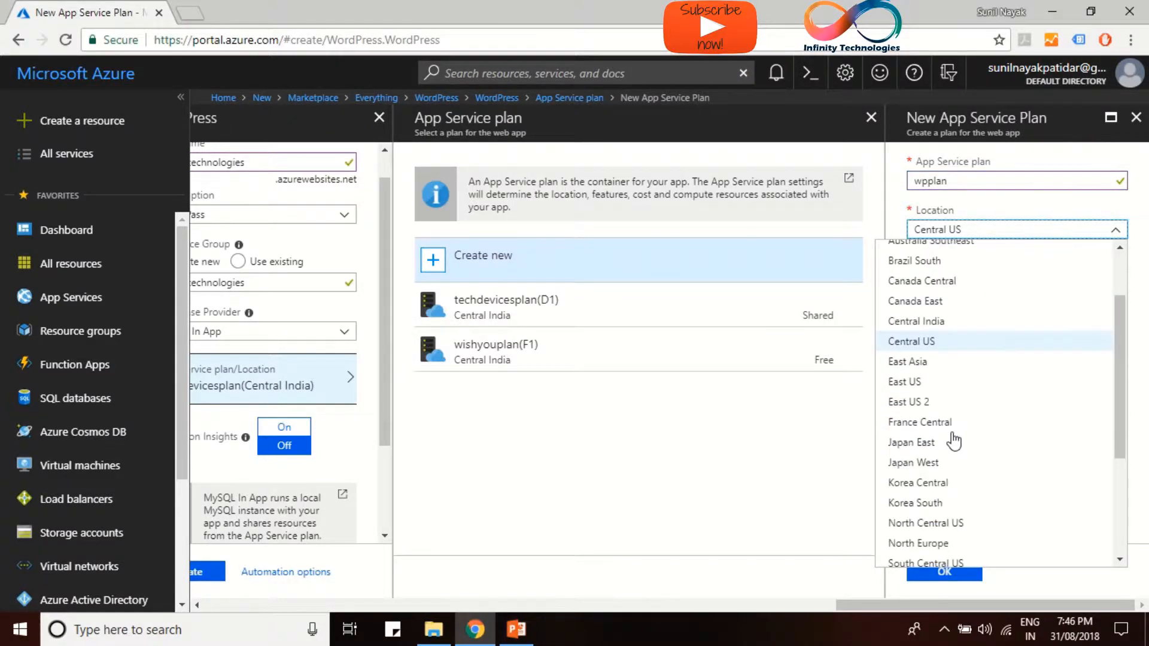
click(950, 437)
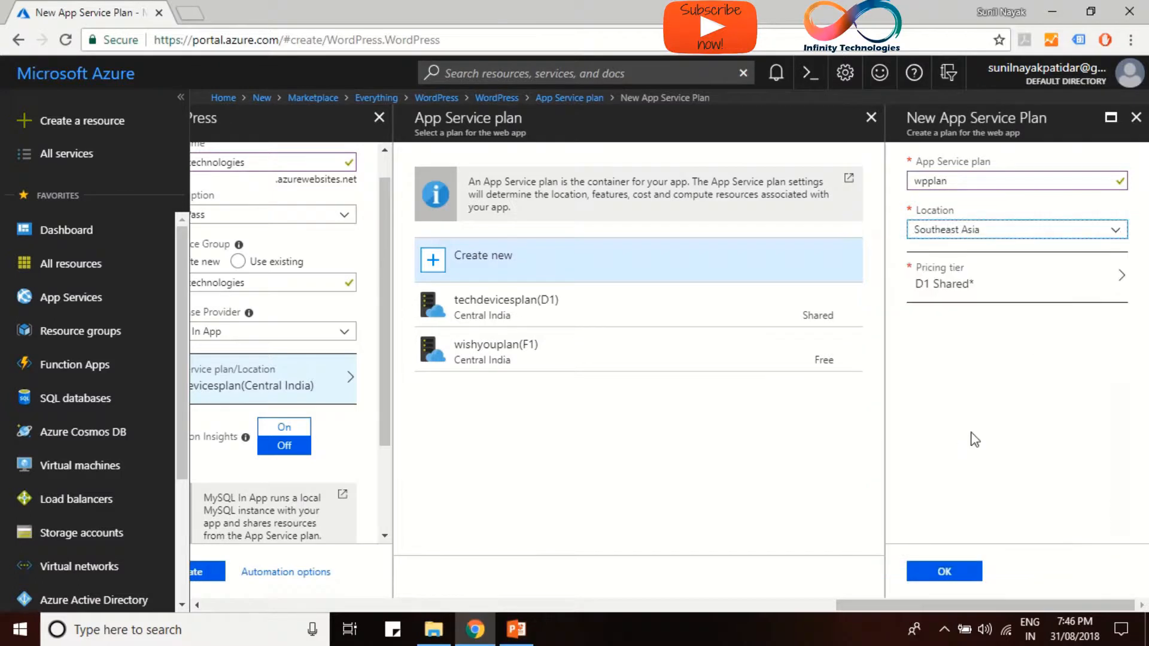
click(989, 293)
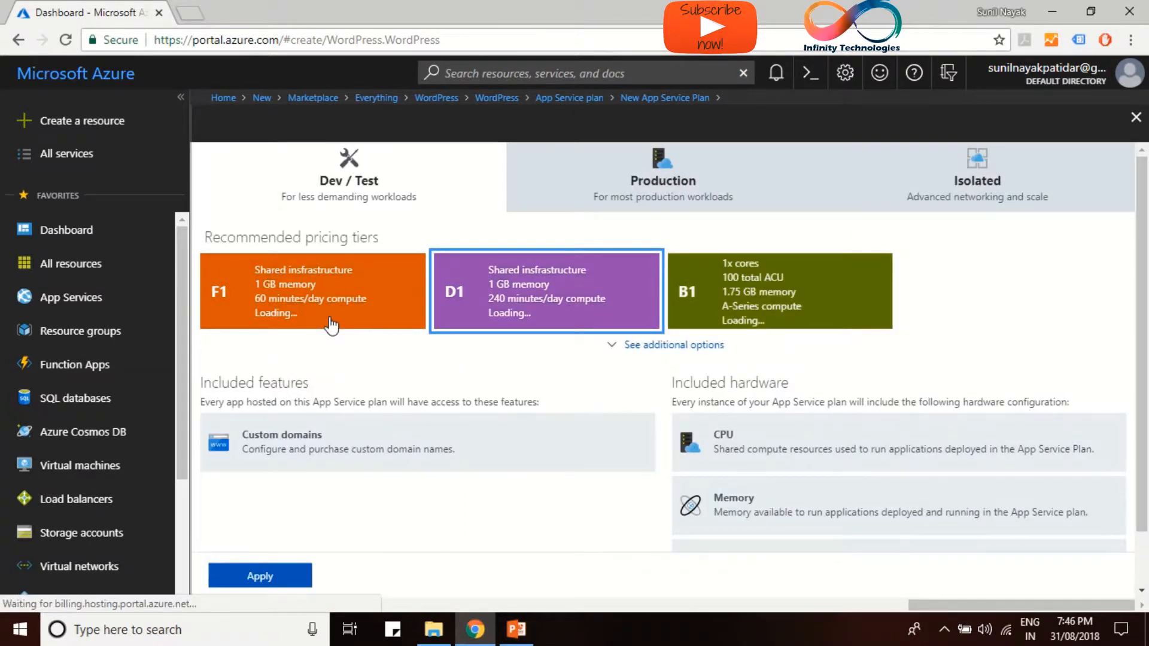
click(285, 323)
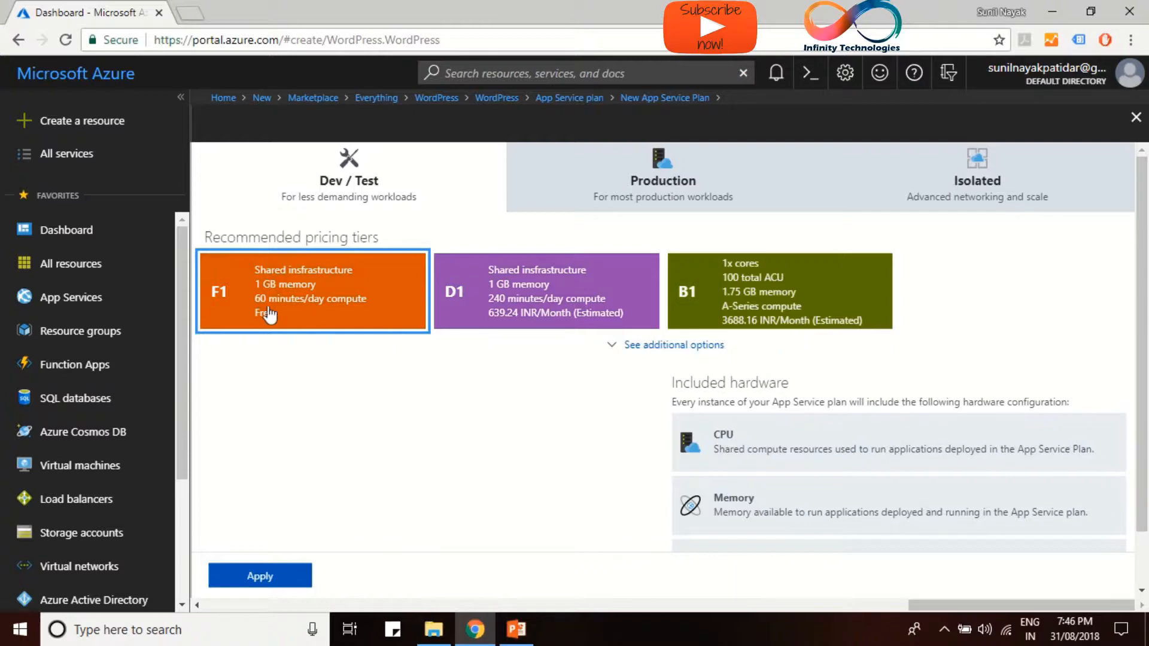
scroll(296, 336, down, 1)
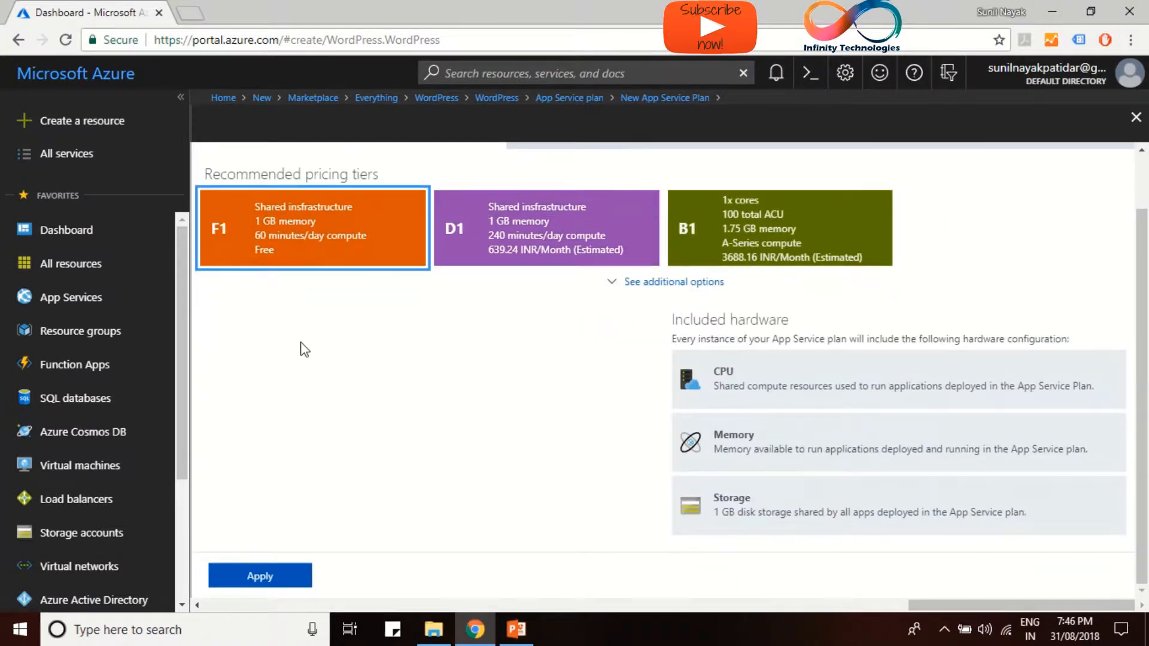
click(274, 569)
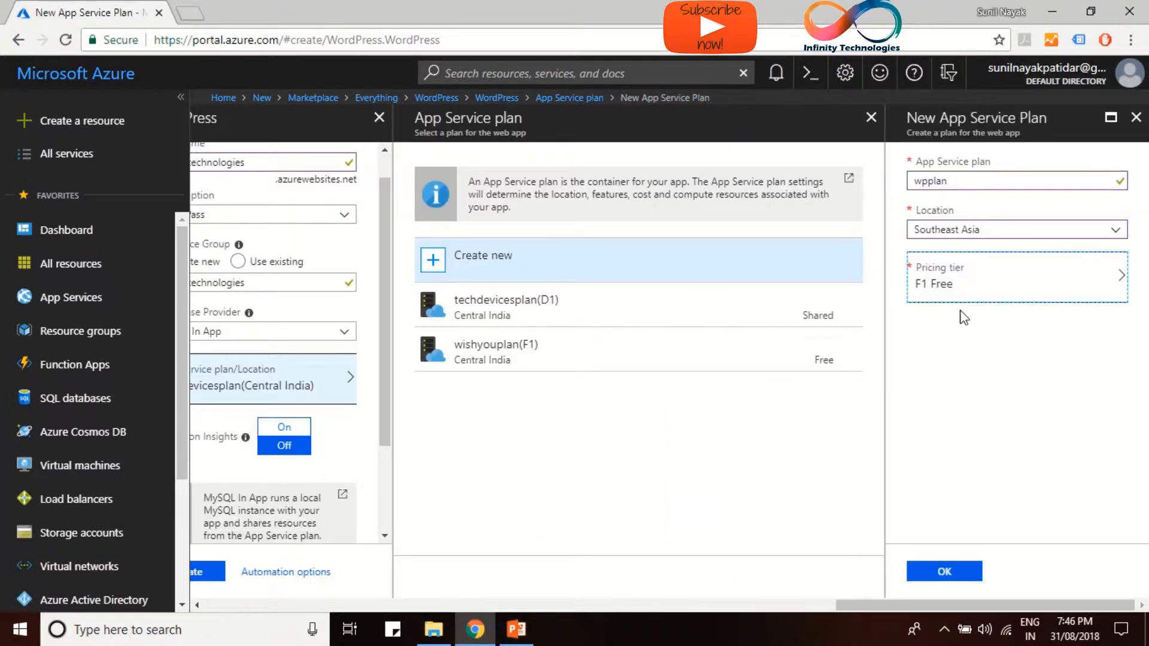
click(945, 572)
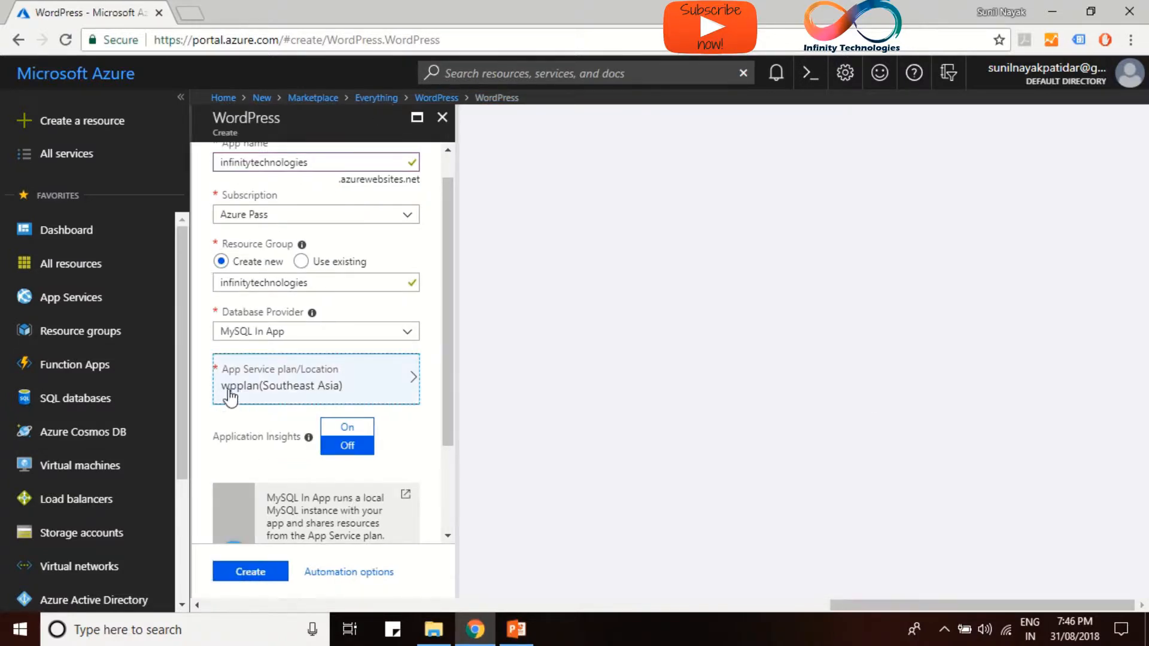
Keep Application Insights Off and submit the infinitytechnologies WordPress app for deployment
scroll(311, 413, down, 3)
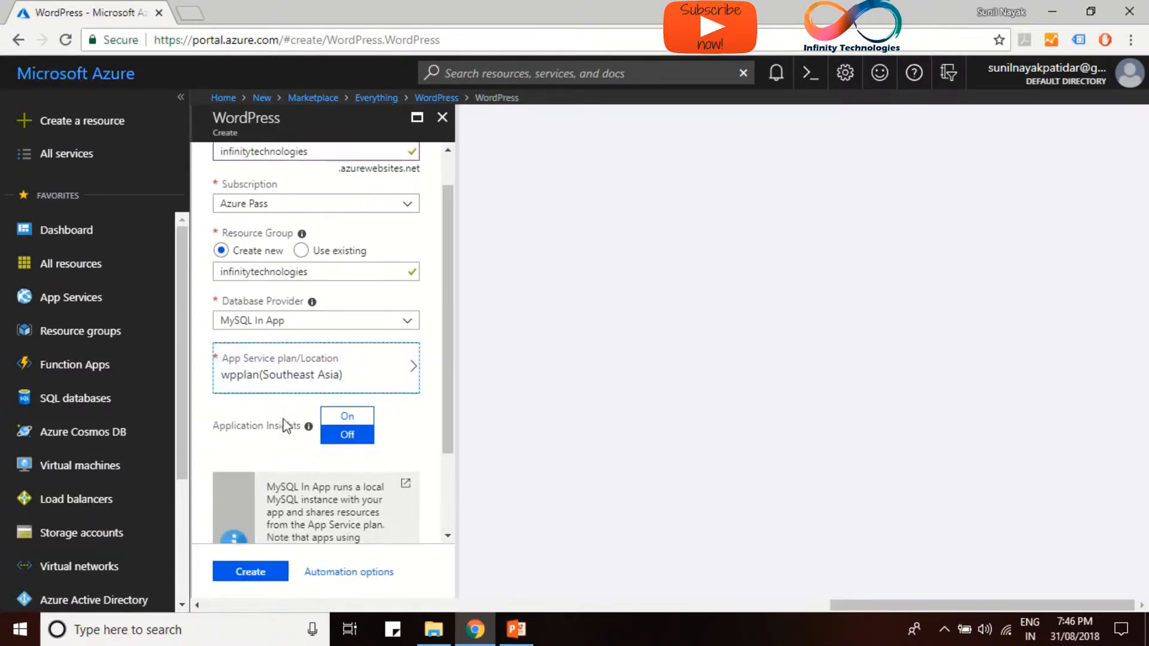
click(330, 366)
scroll(325, 398, down, 2)
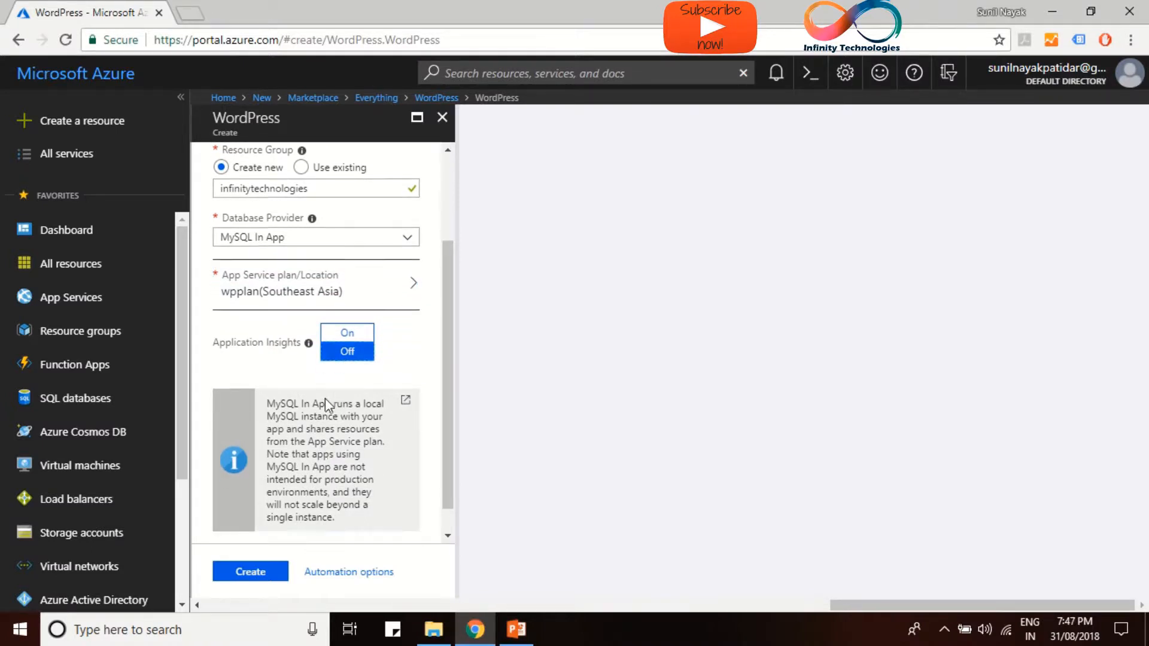
click(263, 573)
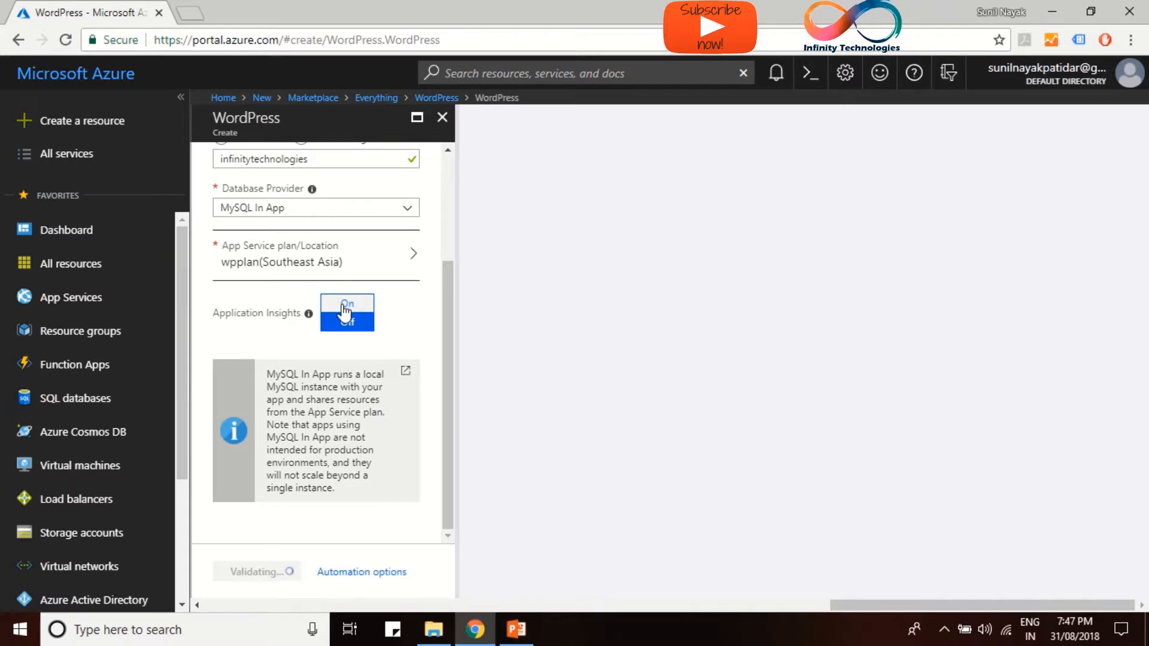
scroll(344, 311, up, 2)
scroll(344, 311, down, 2)
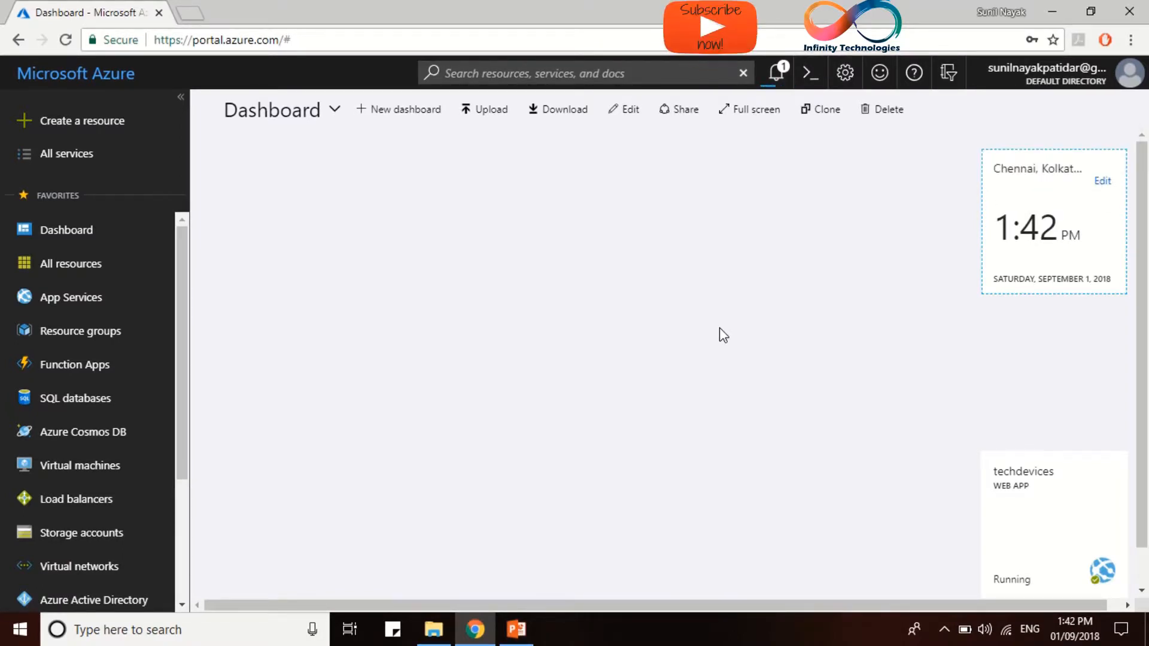
Confirm the deployment succeeded, pin the infinitytechnologies web app to the dashboard, and select its tile
click(779, 81)
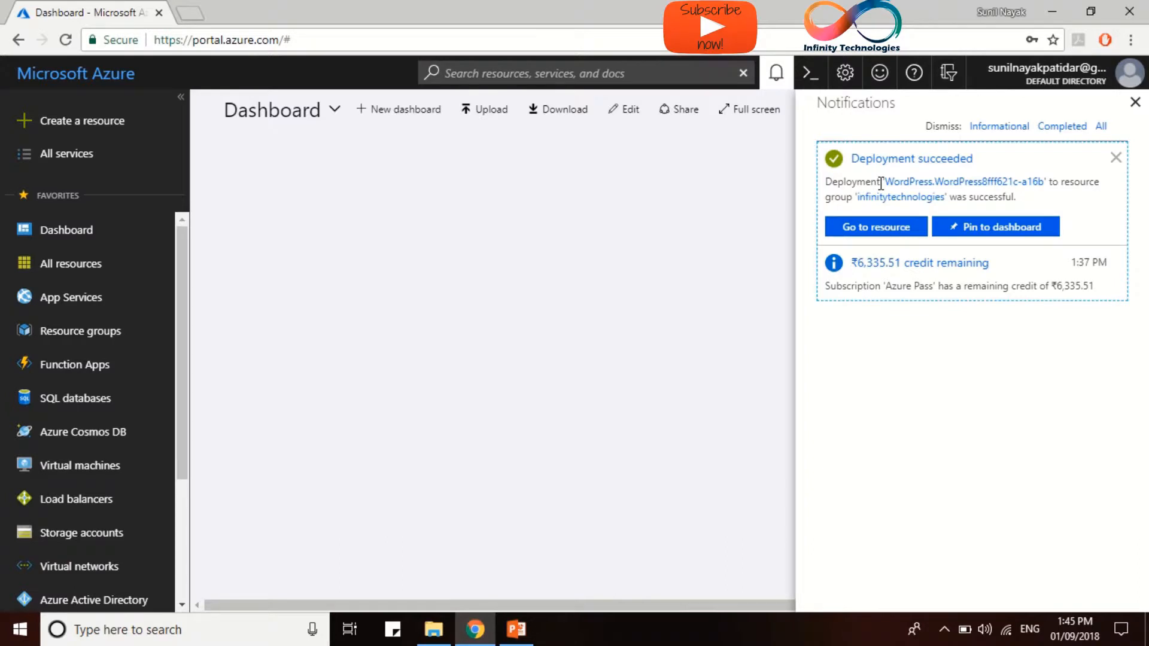
click(1012, 230)
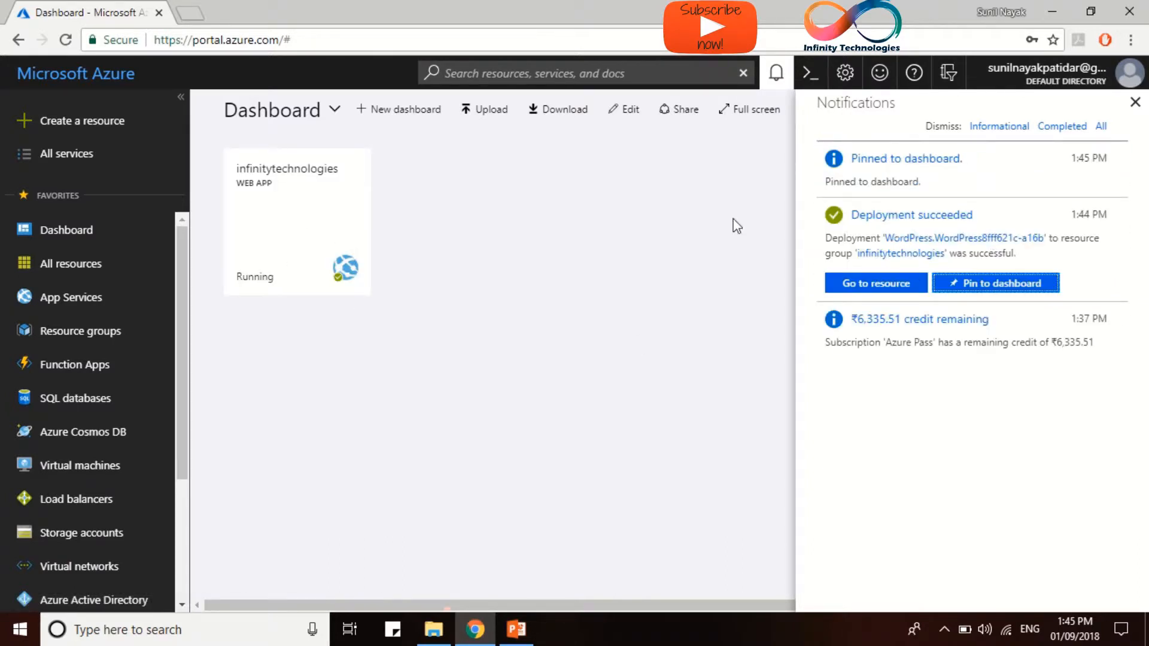
click(1135, 103)
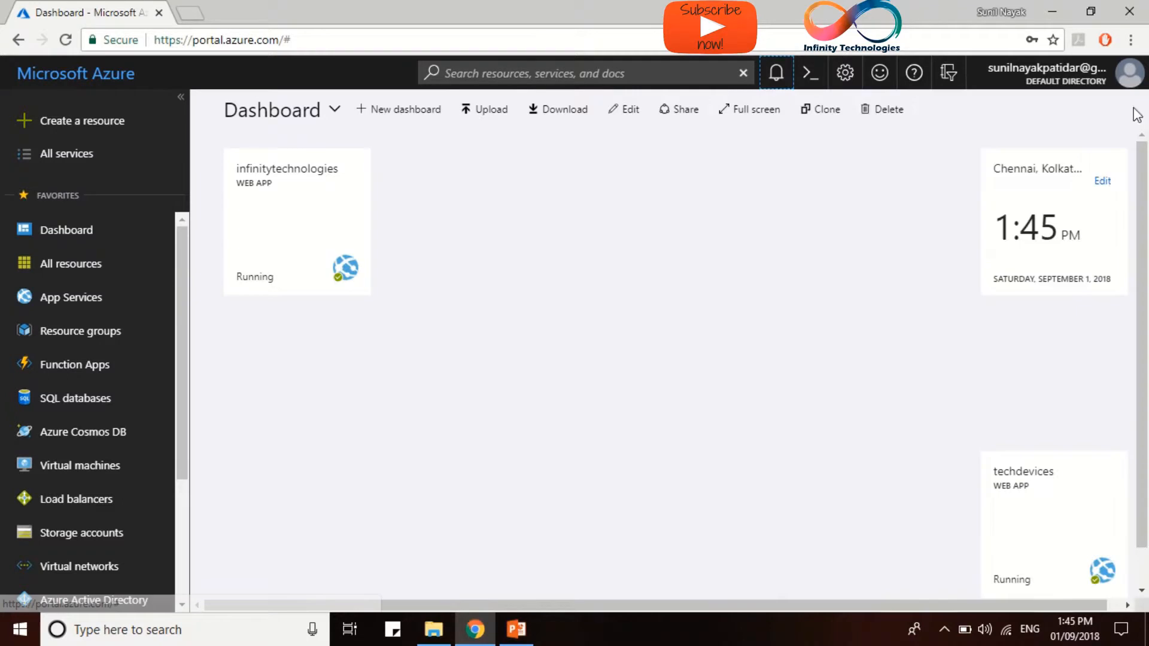
click(302, 232)
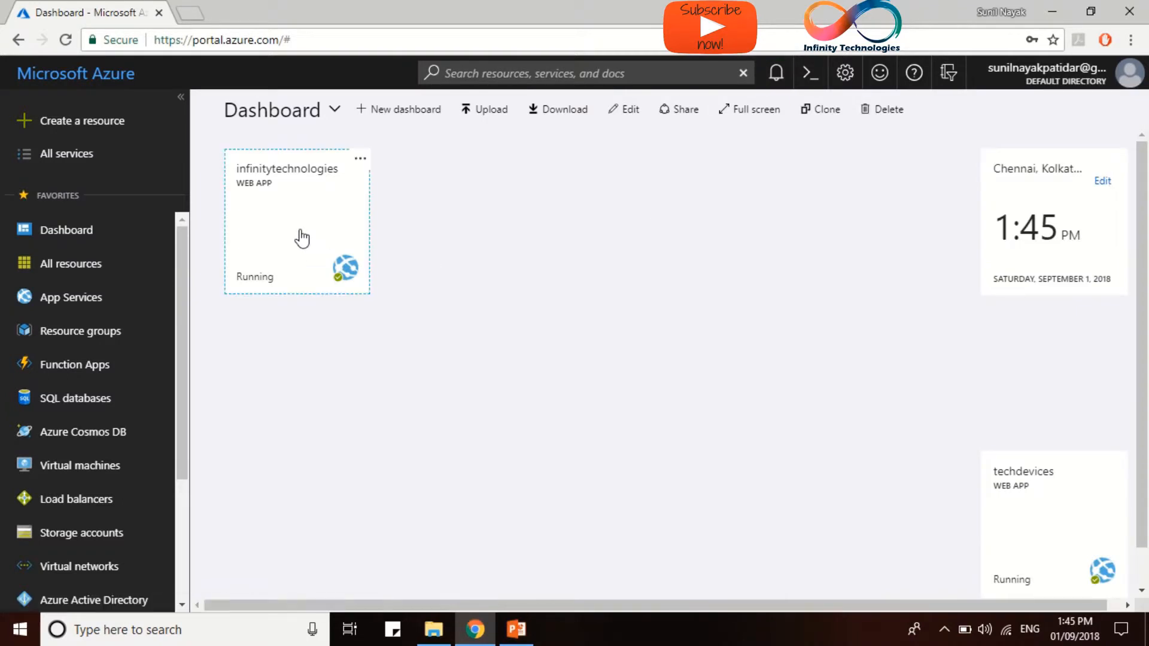
Open the infinitytechnologies overview and launch its site URL in a new tab
click(366, 254)
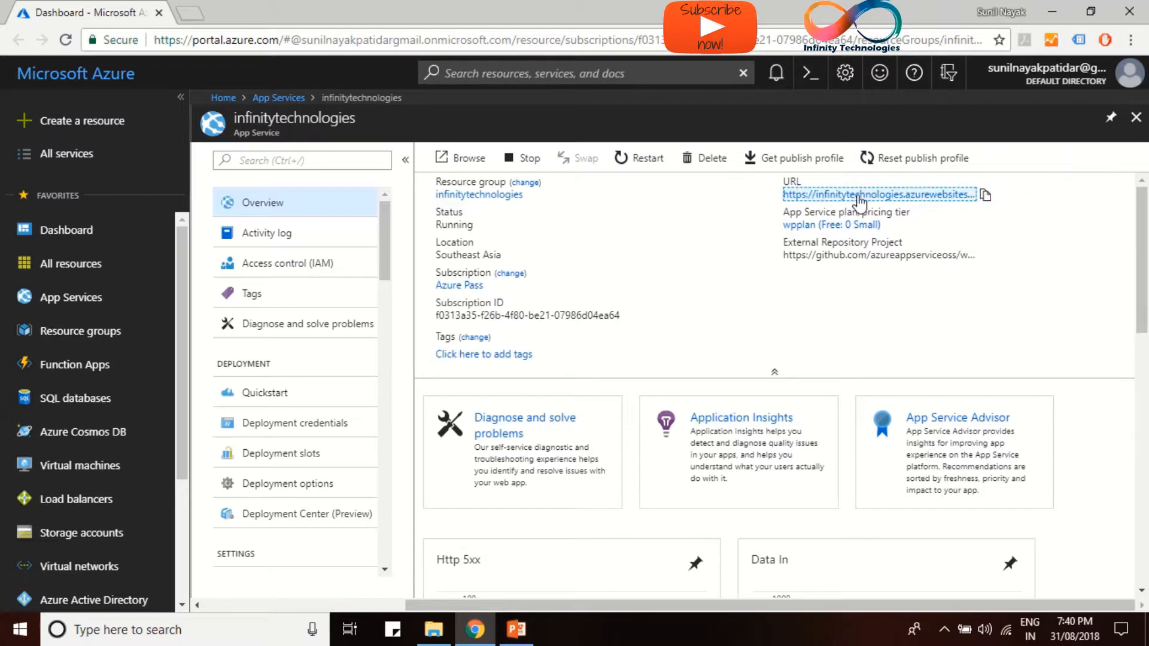
click(817, 195)
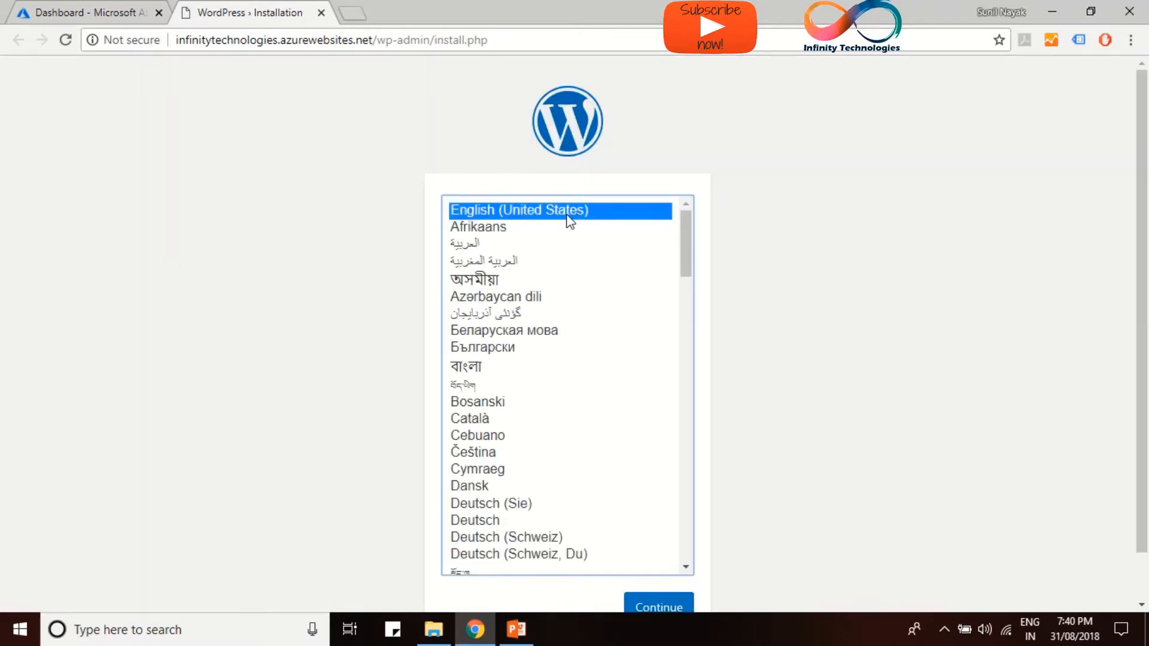
Continue the WordPress setup with English (United States) as the language
scroll(660, 430, down, 3)
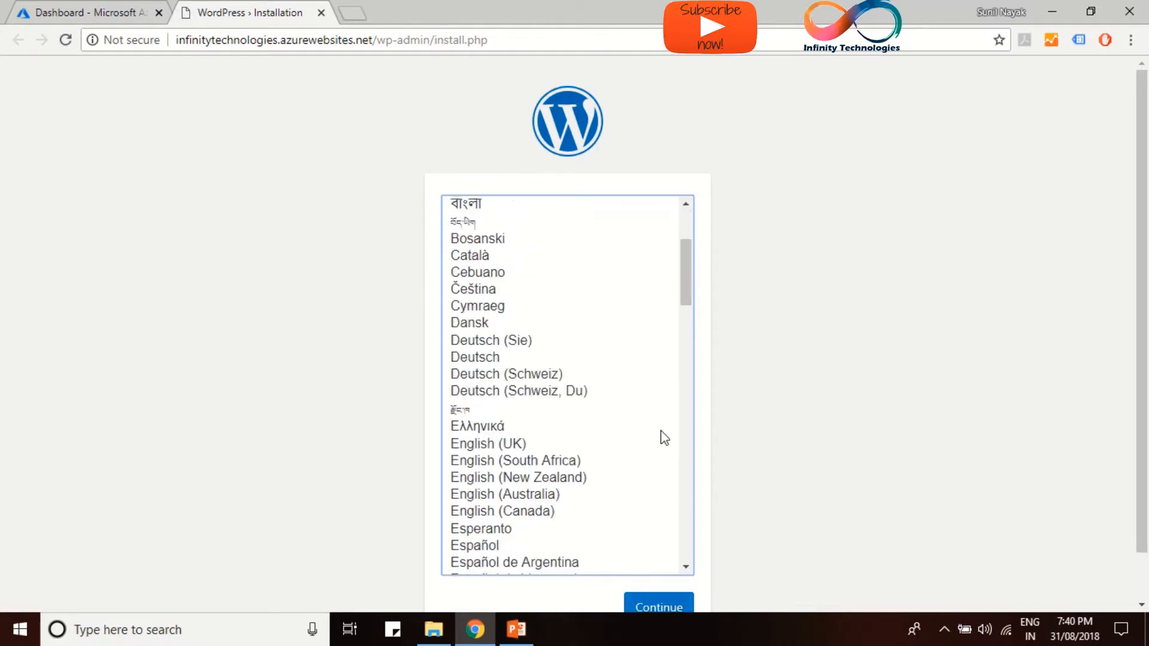
scroll(677, 545, up, 4)
scroll(731, 341, down, 2)
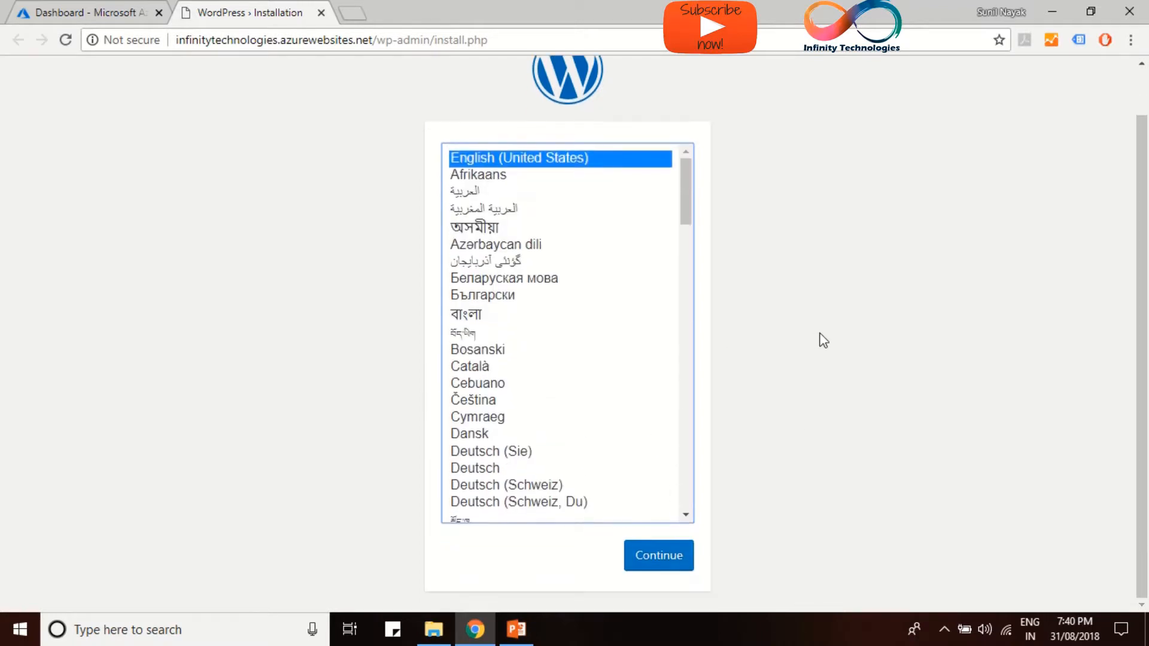
click(635, 566)
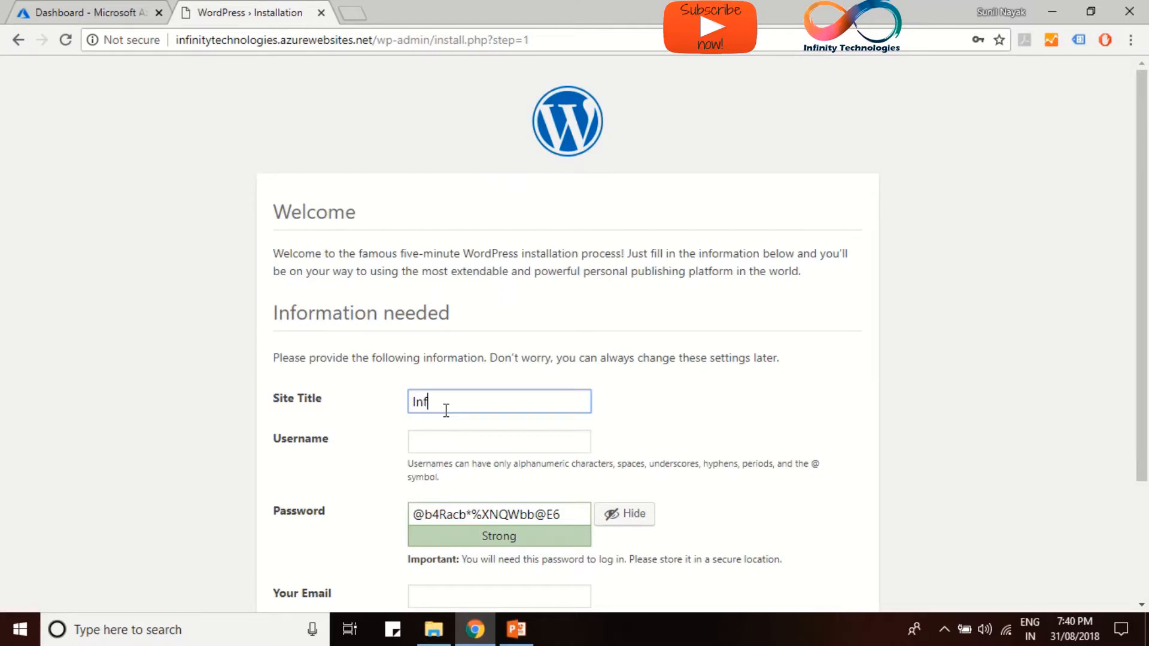
Enter the admin username, replace the suggested password with a custom one, and confirm weak-password use
click(451, 443)
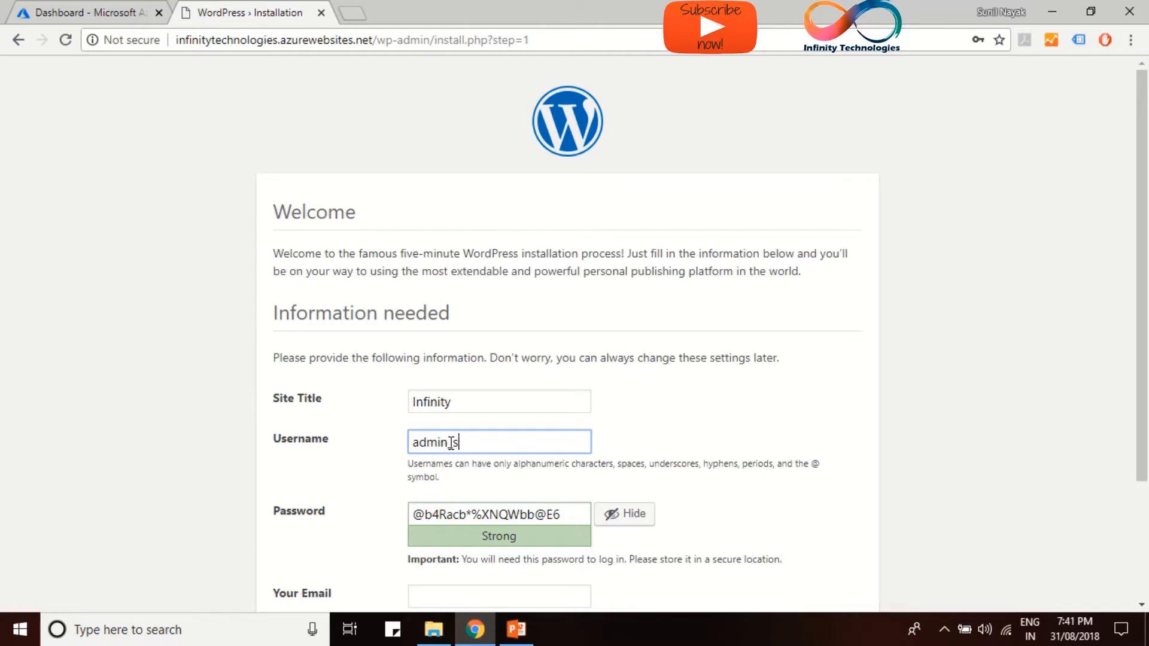
text(admin_sunil)
scroll(539, 428, down, 1)
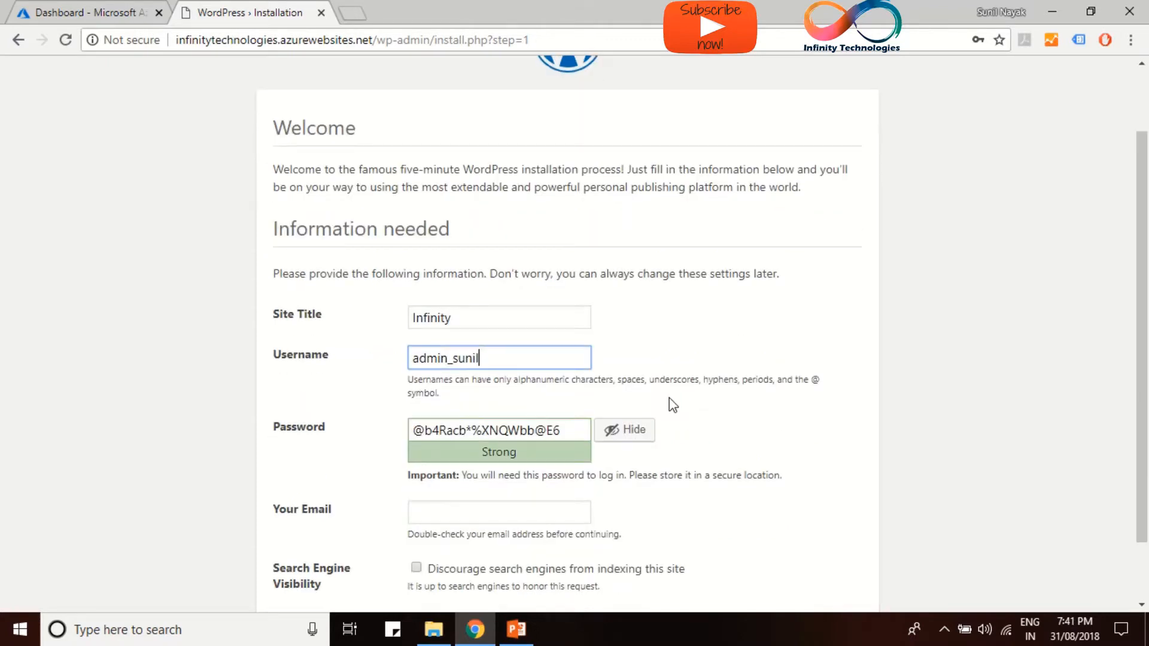
click(642, 438)
click(514, 431)
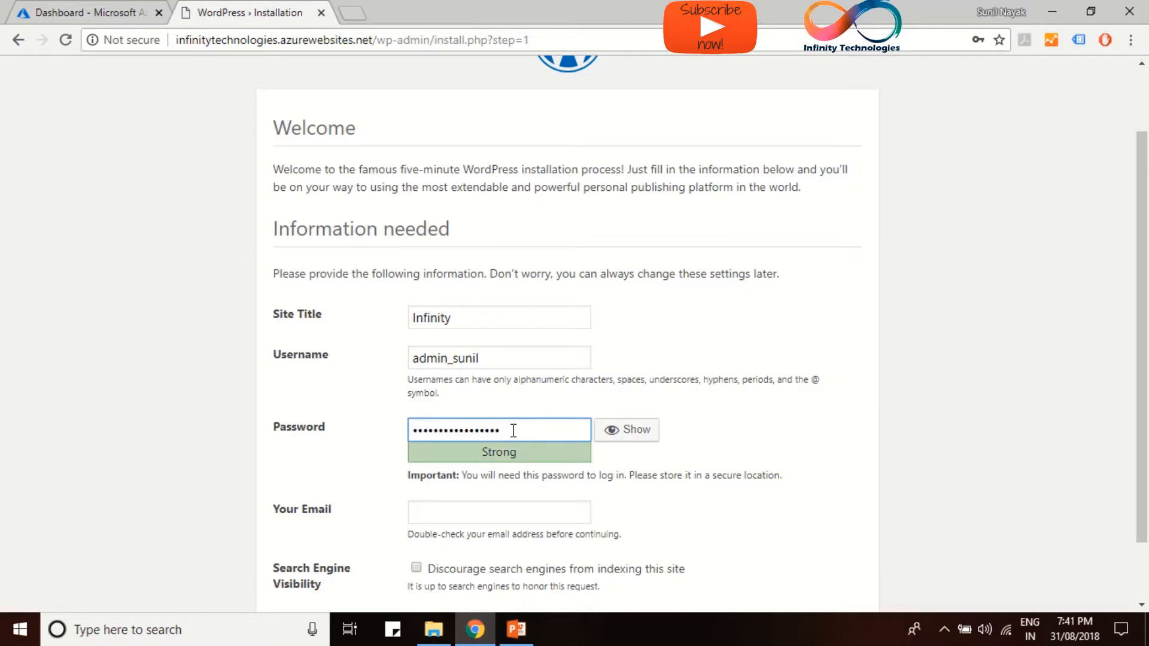
key(BackSpace)
key(BackSpace)
key(BackSpace)
key(BackSpace)
key(BackSpace)
key(BackSpace)
key(BackSpace)
key(BackSpace)
key(BackSpace)
key(BackSpace)
key(BackSpace)
key(BackSpace)
key(BackSpace)
key(BackSpace)
key(BackSpace)
text(a)
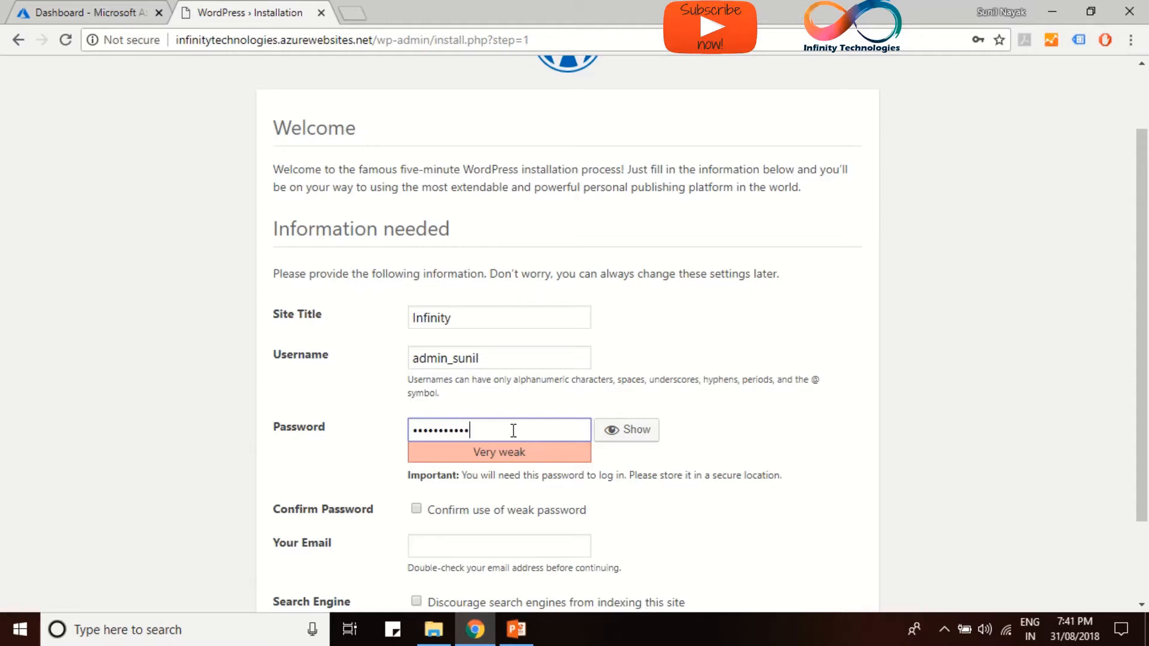
click(631, 442)
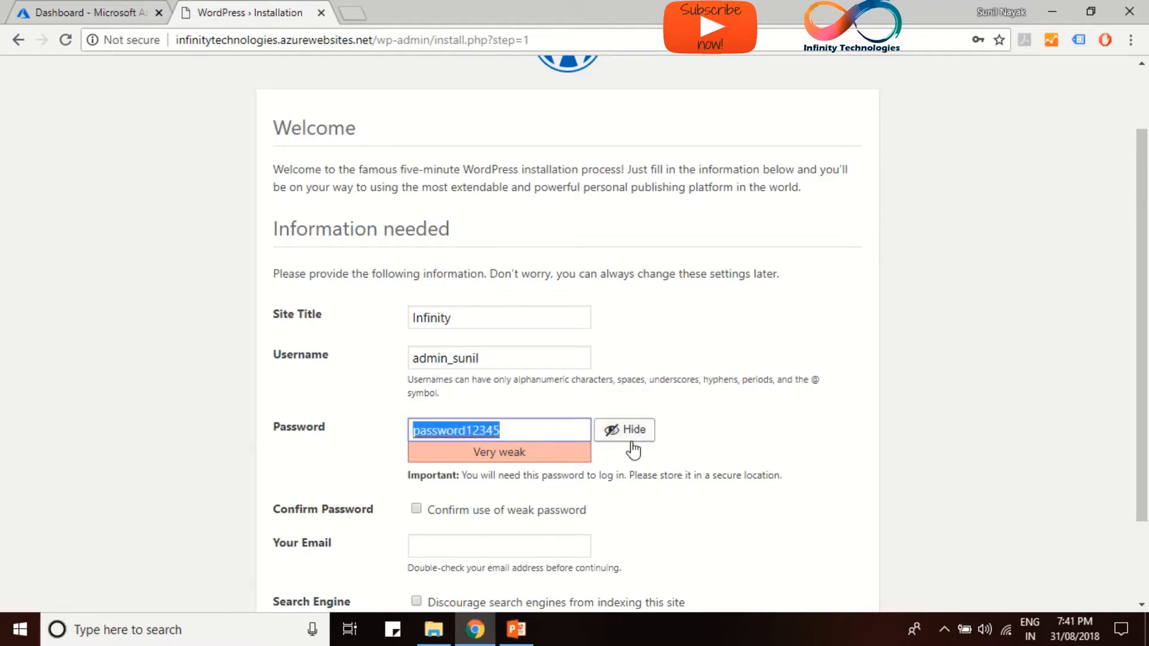
click(632, 443)
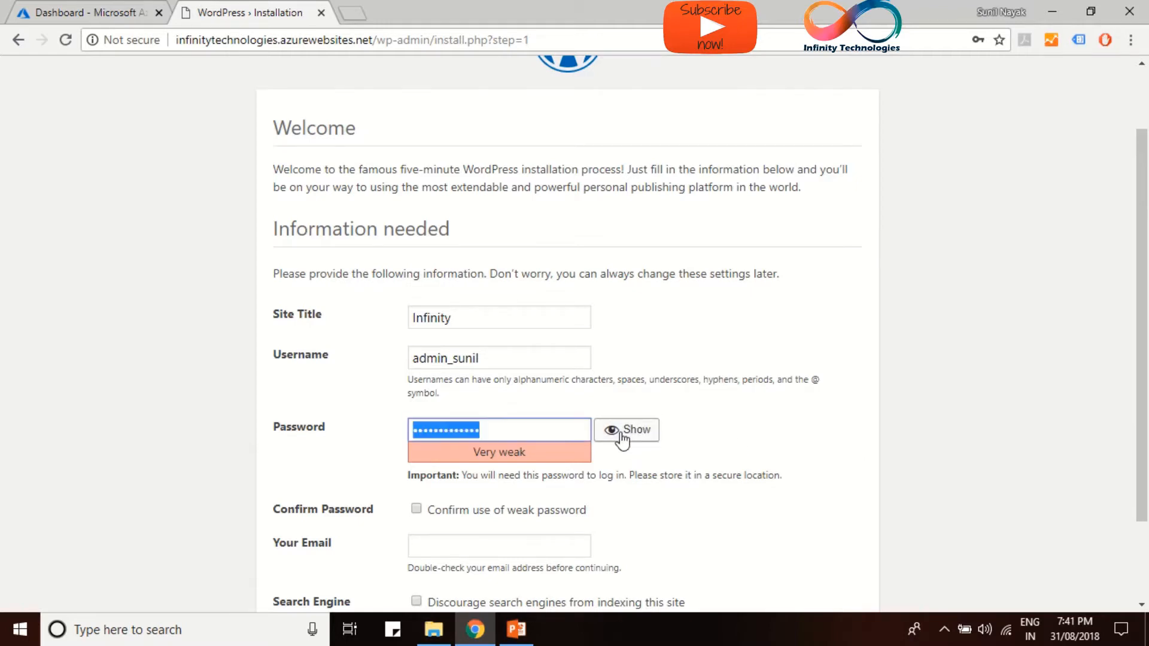
click(479, 512)
Fill in the admin's email address and run the WordPress installation
scroll(478, 516, down, 2)
click(479, 435)
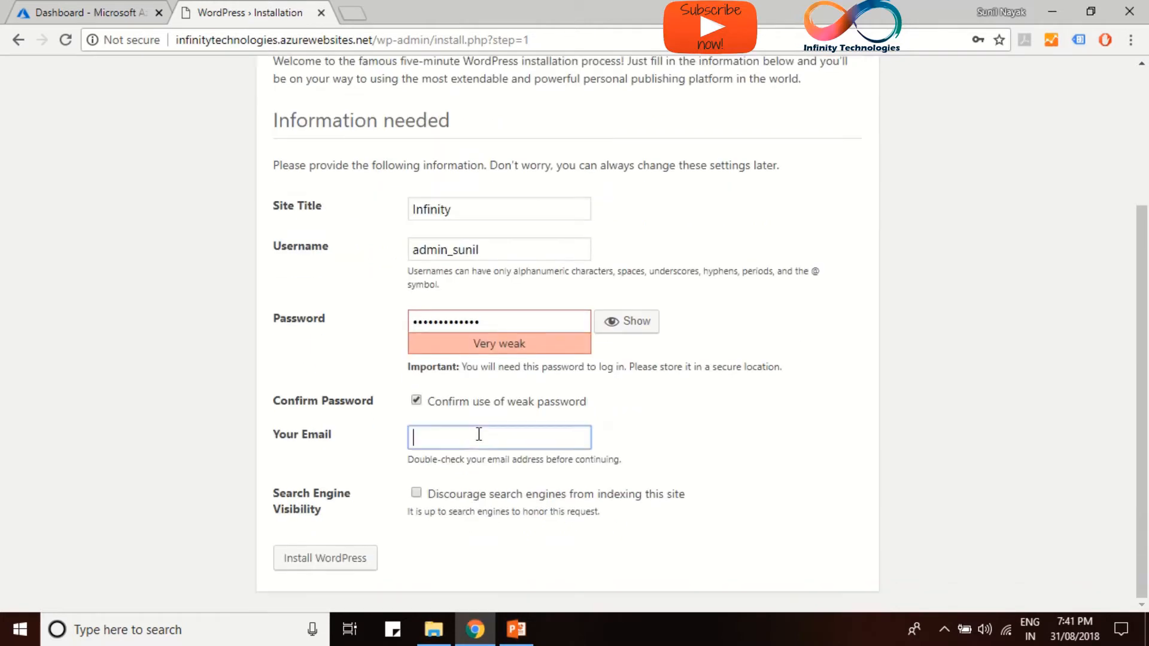
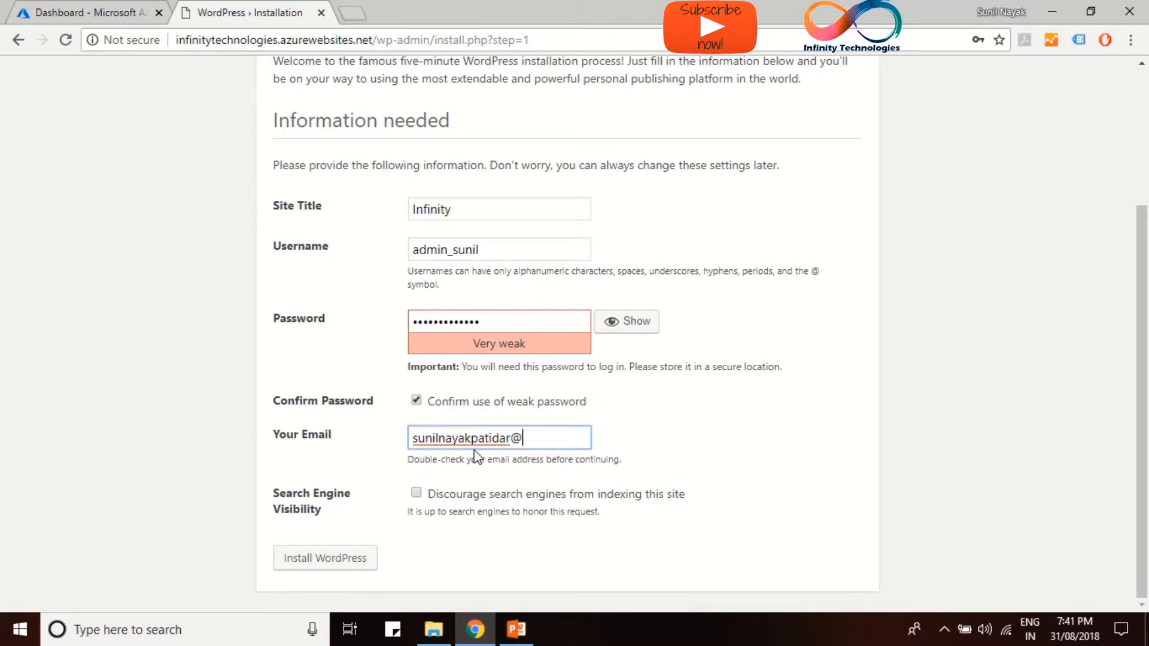
scroll(359, 559, up, 1)
scroll(359, 574, down, 1)
click(349, 556)
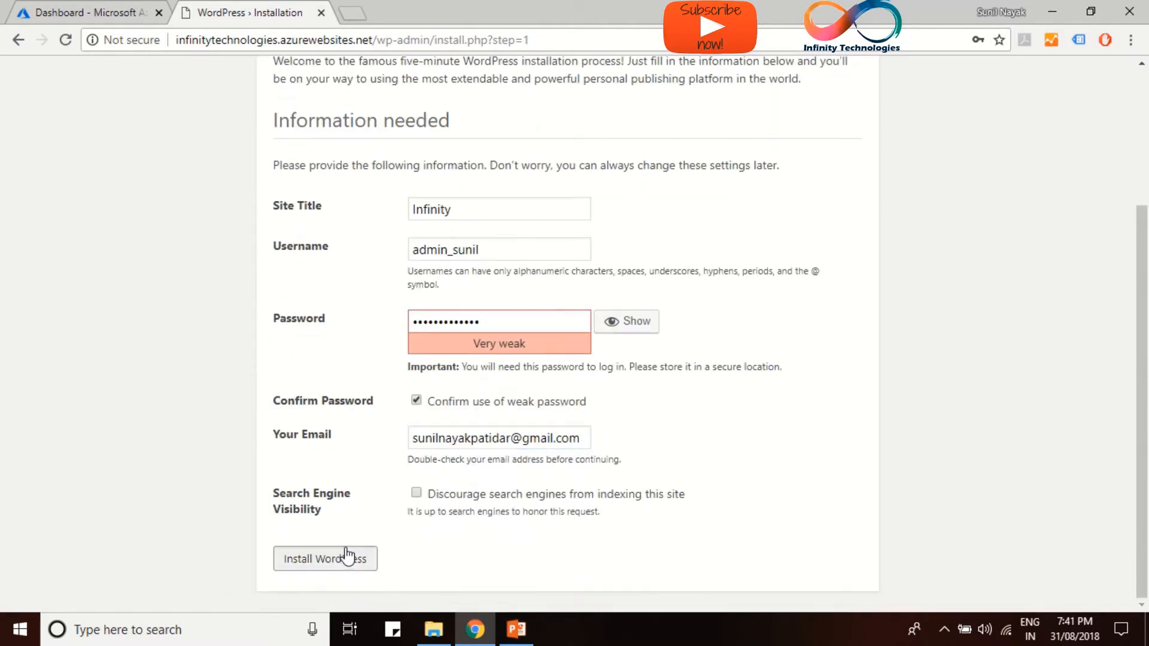
scroll(359, 527, up, 1)
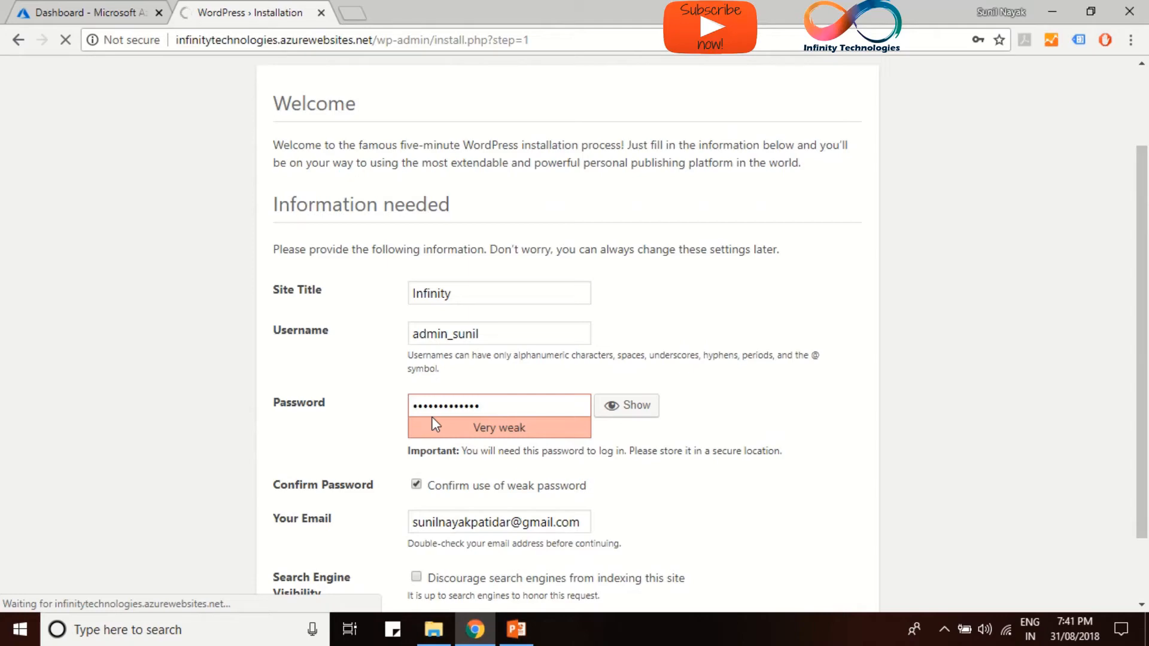
scroll(432, 416, up, 1)
scroll(432, 416, down, 2)
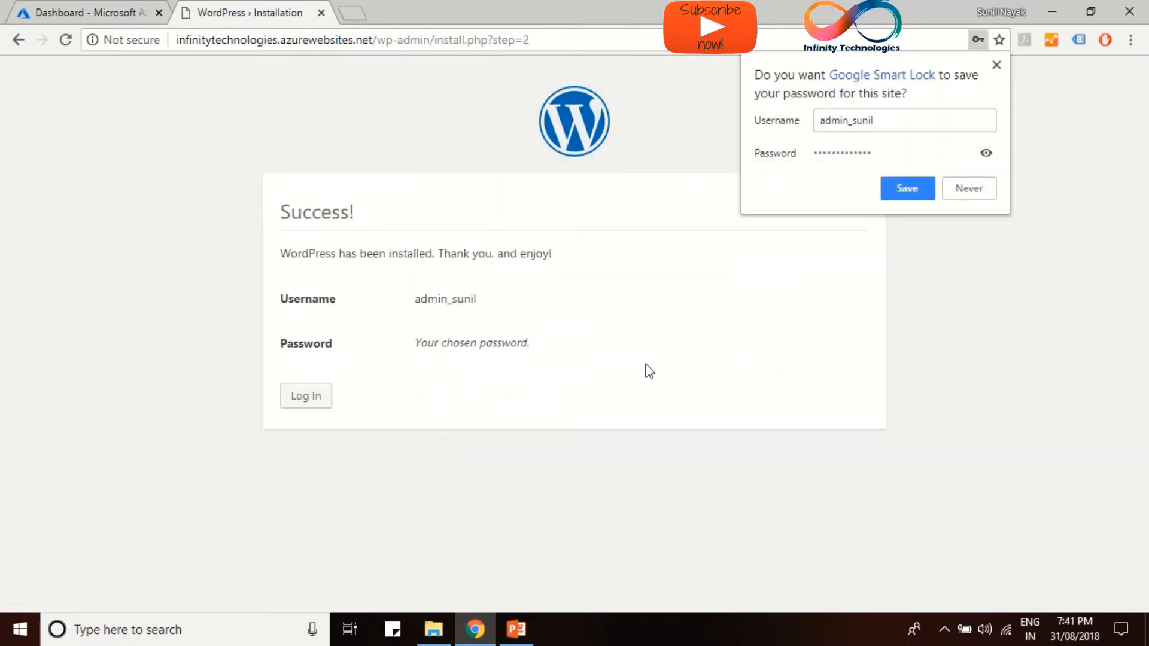
Log in to WordPress with the new admin username and password
click(1001, 66)
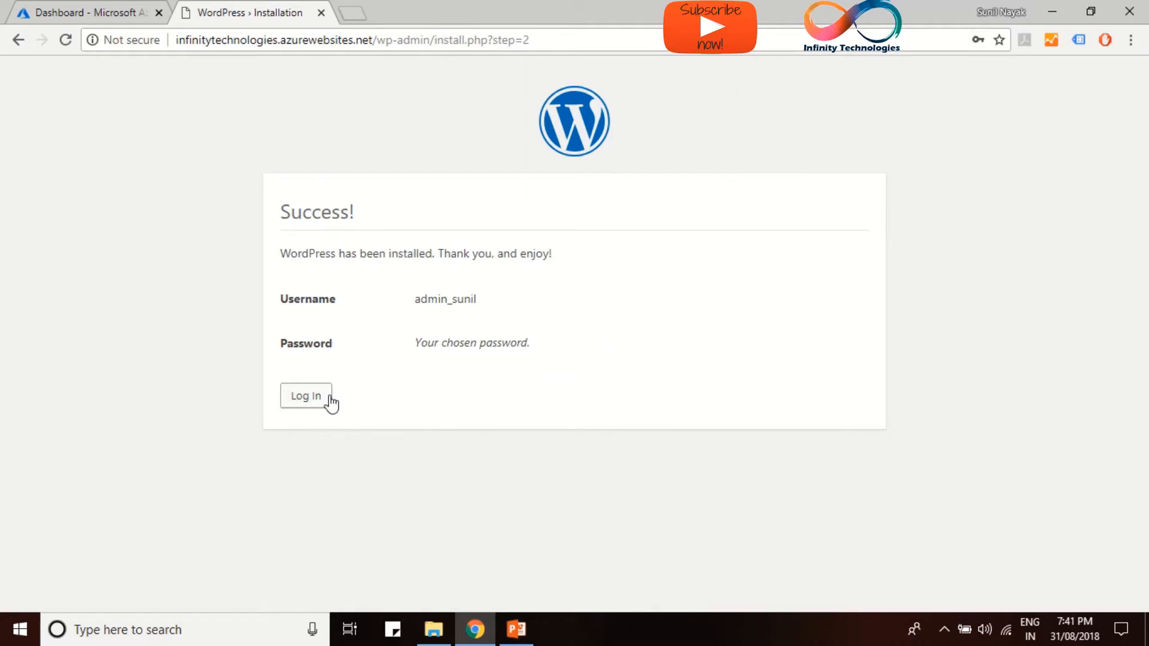
click(308, 407)
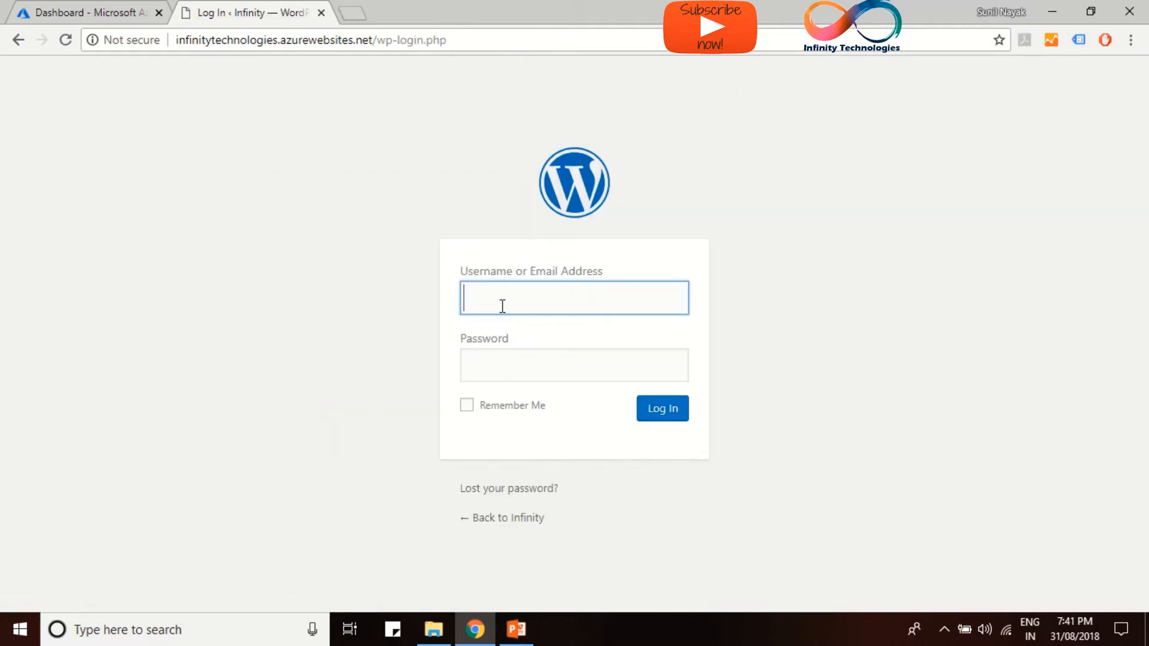
text(admin_sunil)
key(Tab)
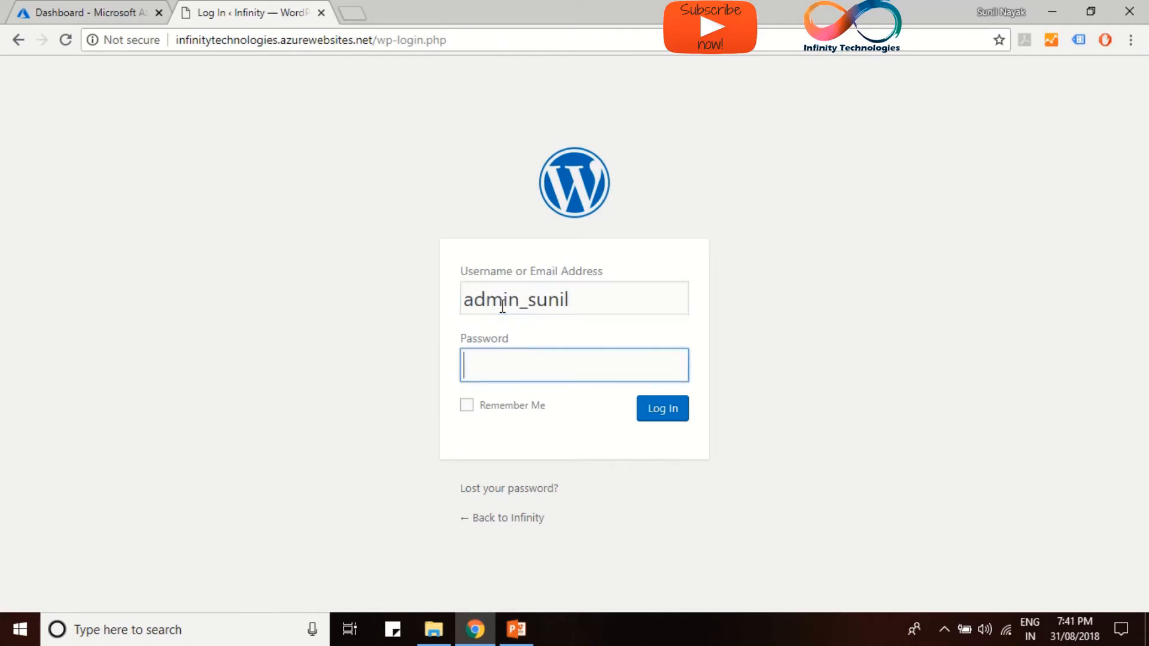
text(•••••••••••••)
key(Return)
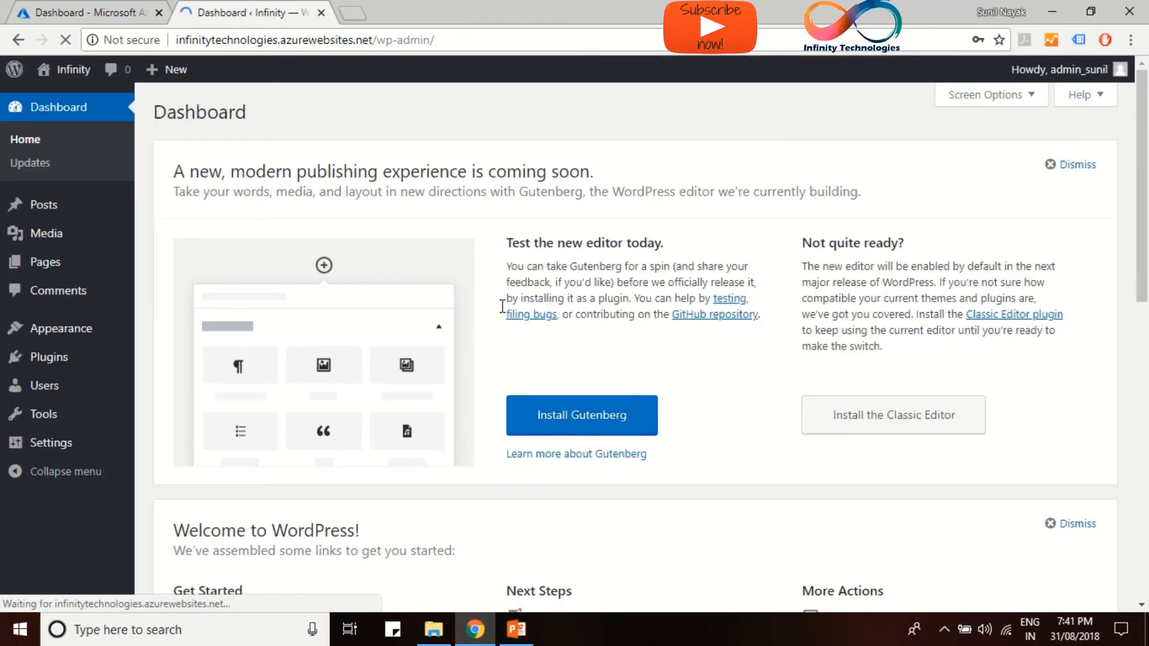
Visit the live Infinity site's front page showing its header image and Hello world! post
click(996, 65)
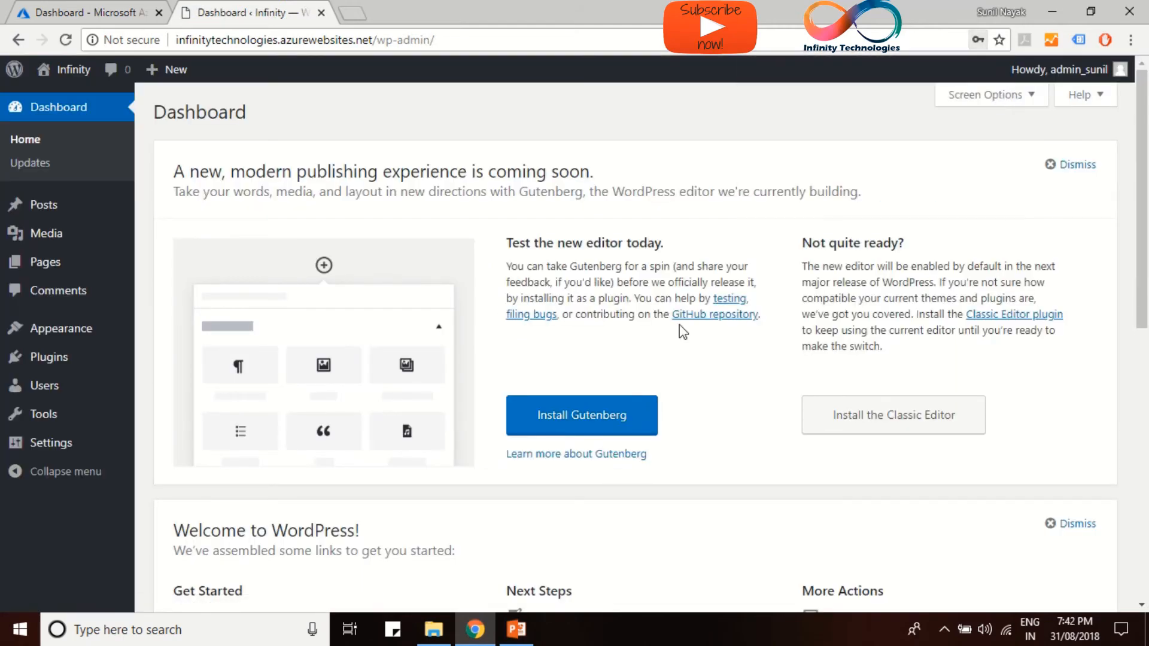
scroll(269, 328, down, 4)
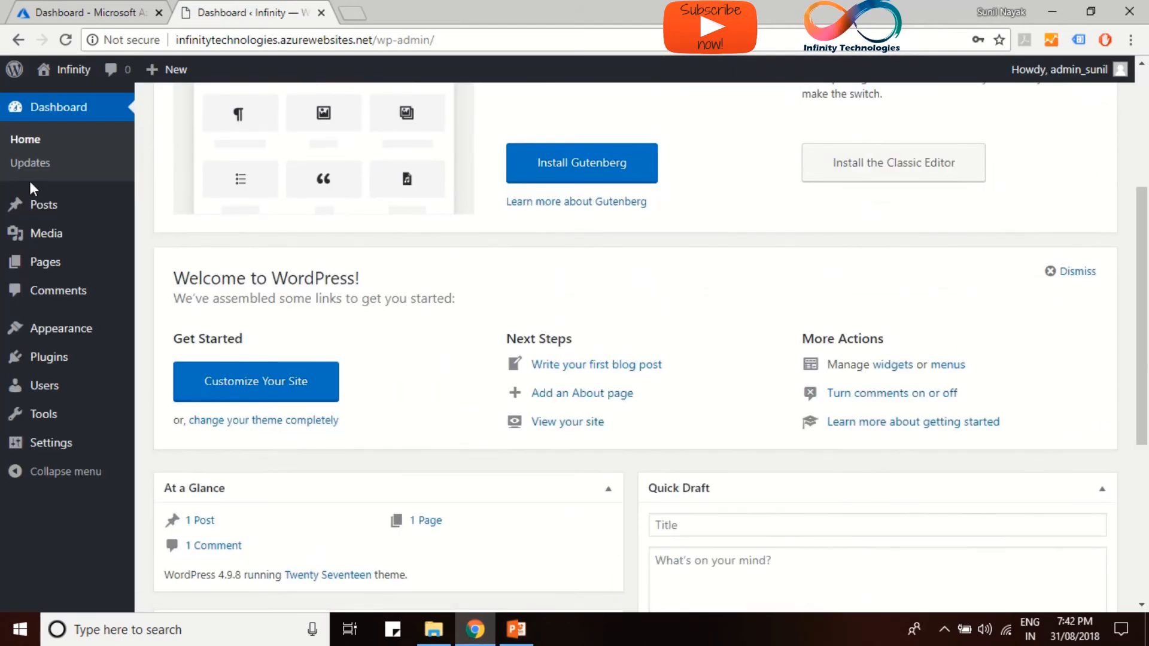
scroll(91, 175, up, 4)
click(71, 71)
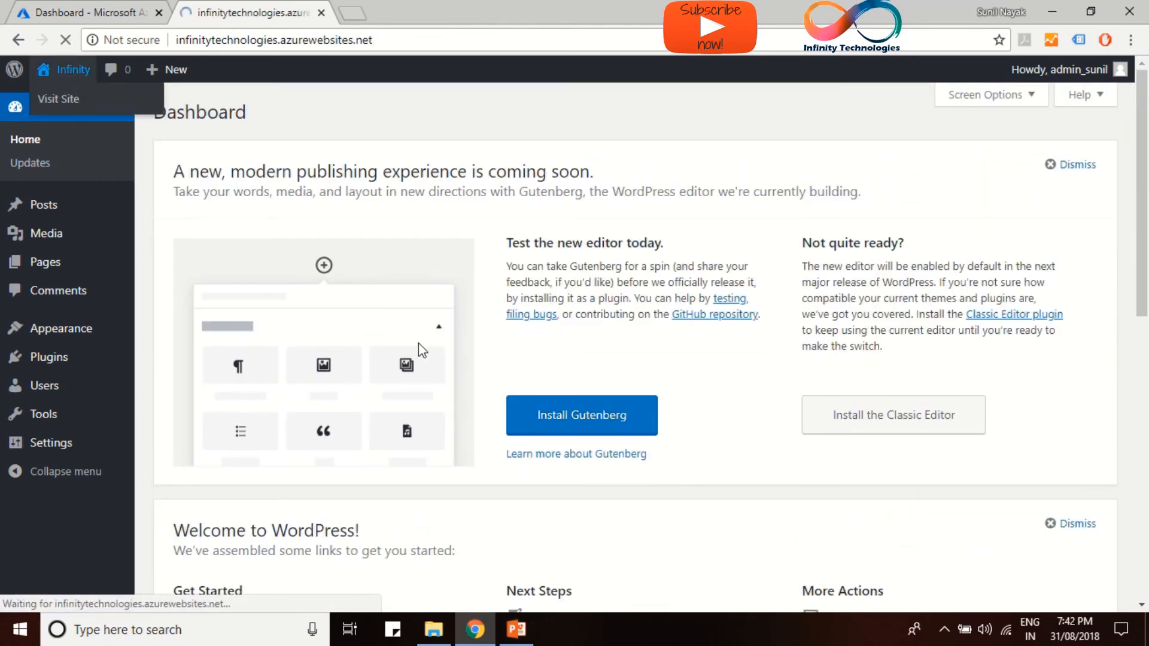
scroll(466, 362, down, 14)
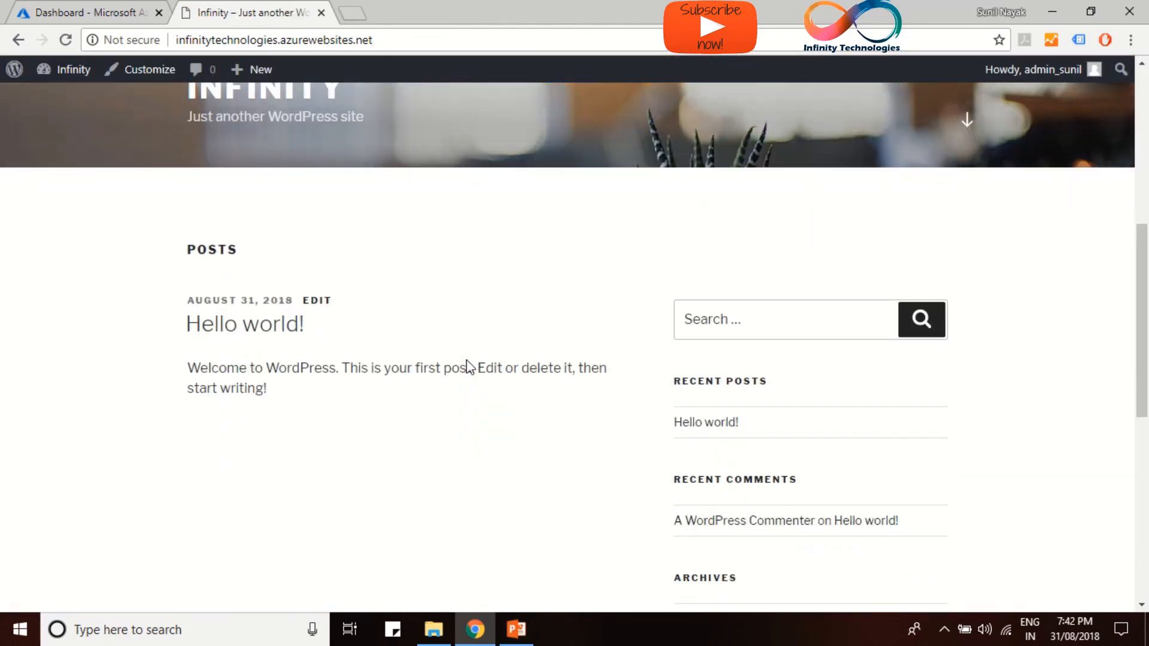
scroll(472, 366, up, 14)
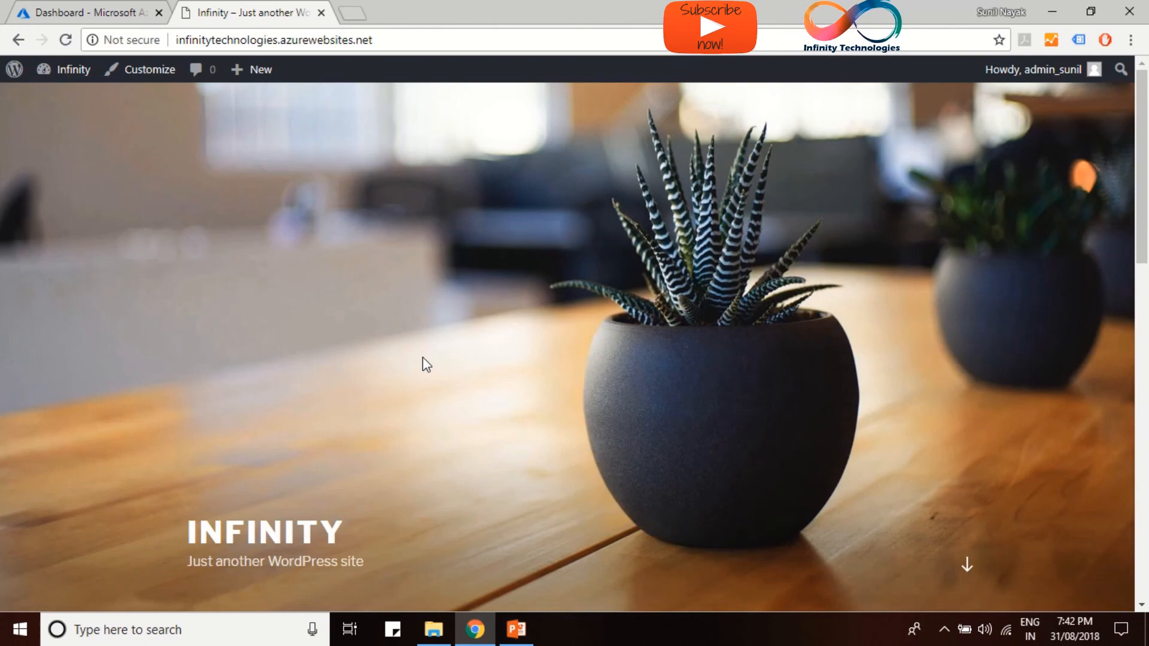